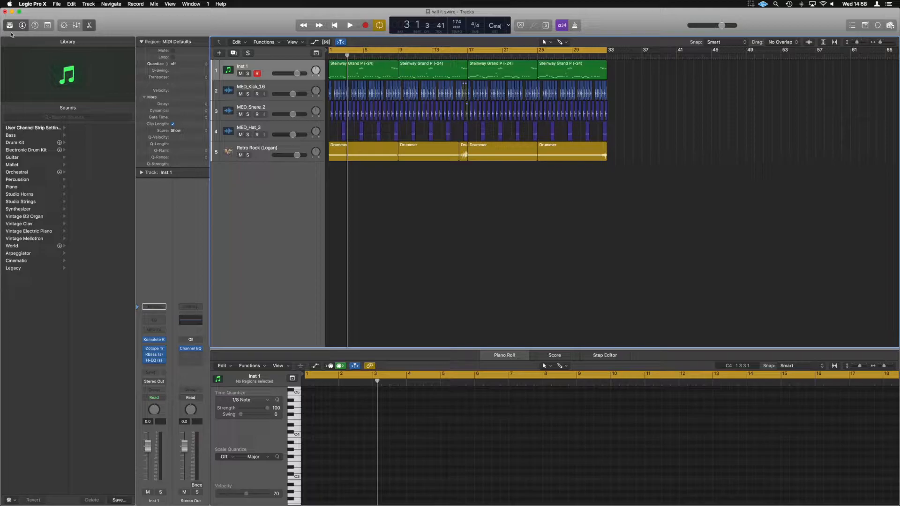
# Hide the Library and audition the whole arrangement from its beginning.
pyautogui.click(9, 27)
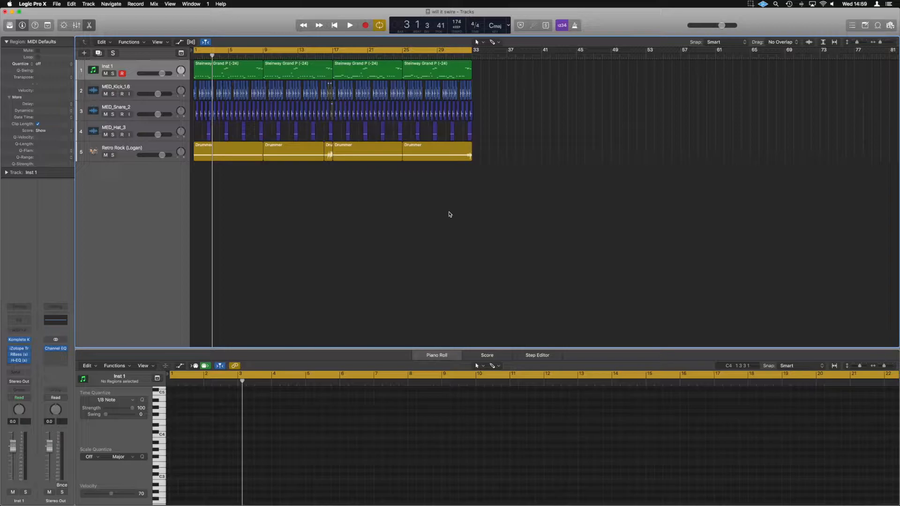
pyautogui.press('Return')
pyautogui.press('space')
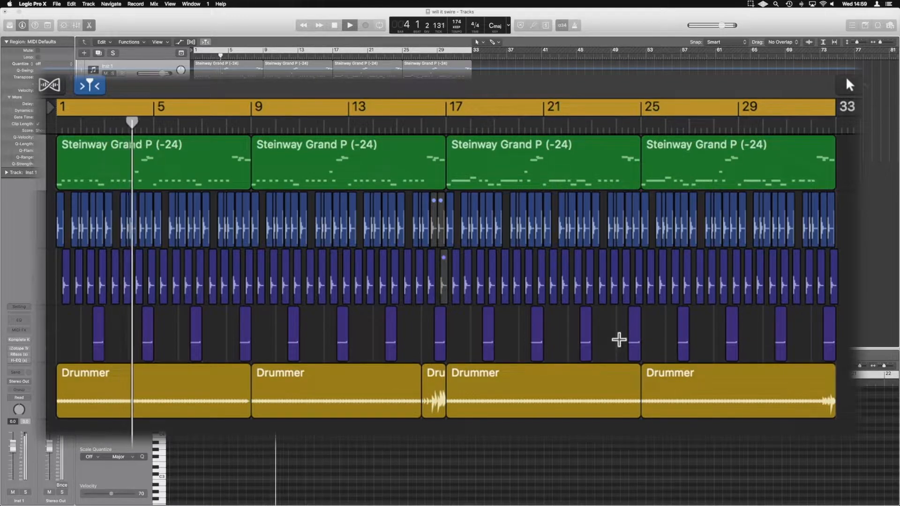
pyautogui.click(441, 125)
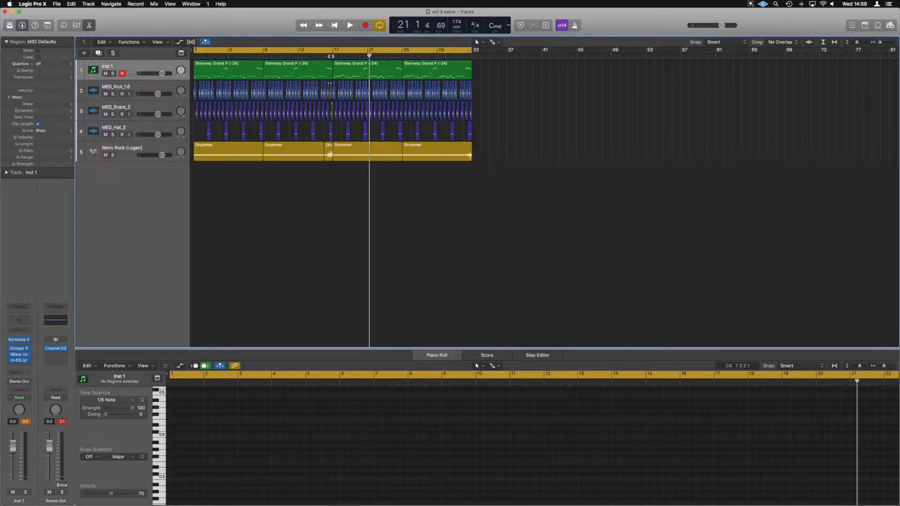
# Replace the Channel EQ on the Stereo Out channel strip with a Limiter.
pyautogui.click(65, 349)
pyautogui.click(70, 340)
pyautogui.click(65, 424)
# Add a Channel EQ to the Inst 1 channel strip and solo the Inst 1 track.
pyautogui.click(157, 69)
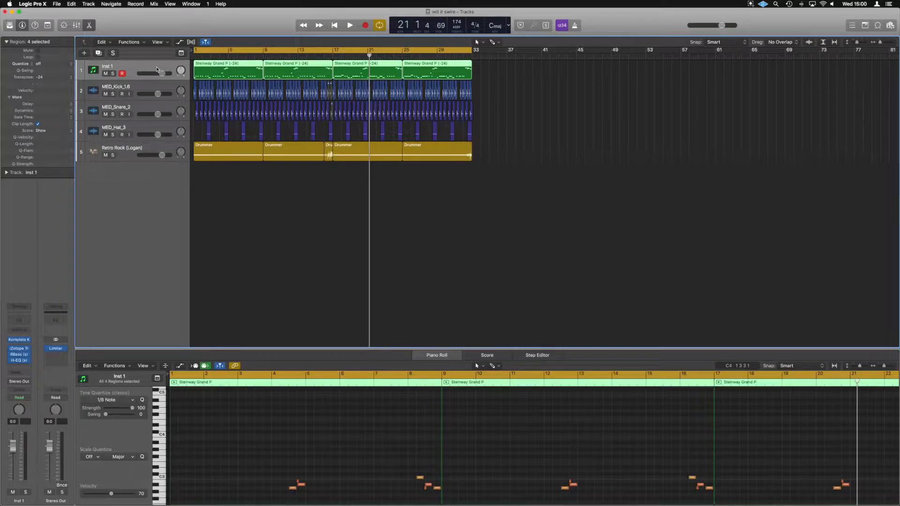
pyautogui.click(302, 178)
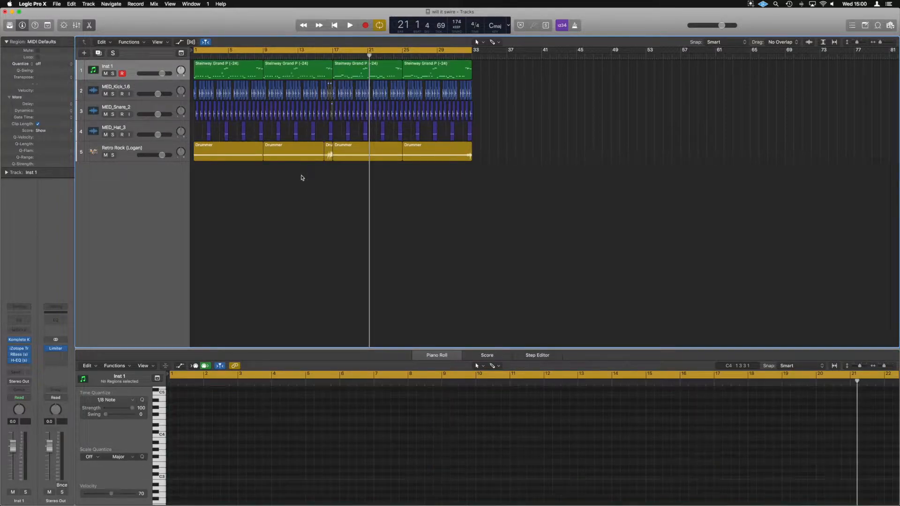
pyautogui.click(143, 69)
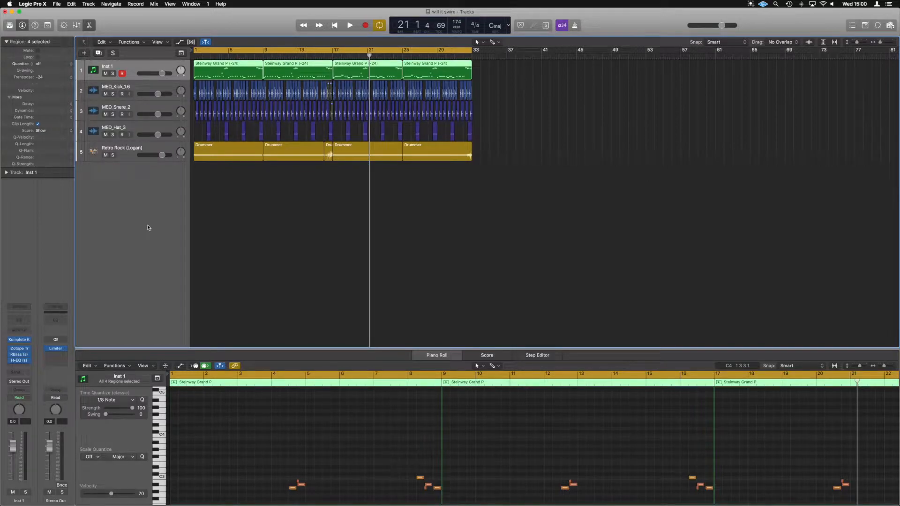
pyautogui.click(16, 321)
pyautogui.moveTo(430, 28); pyautogui.dragTo(549, 62)
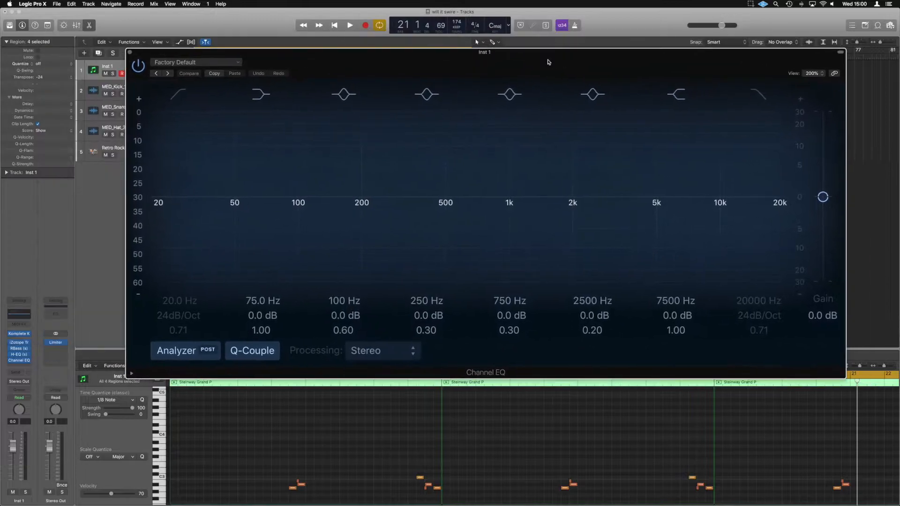
pyautogui.click(112, 74)
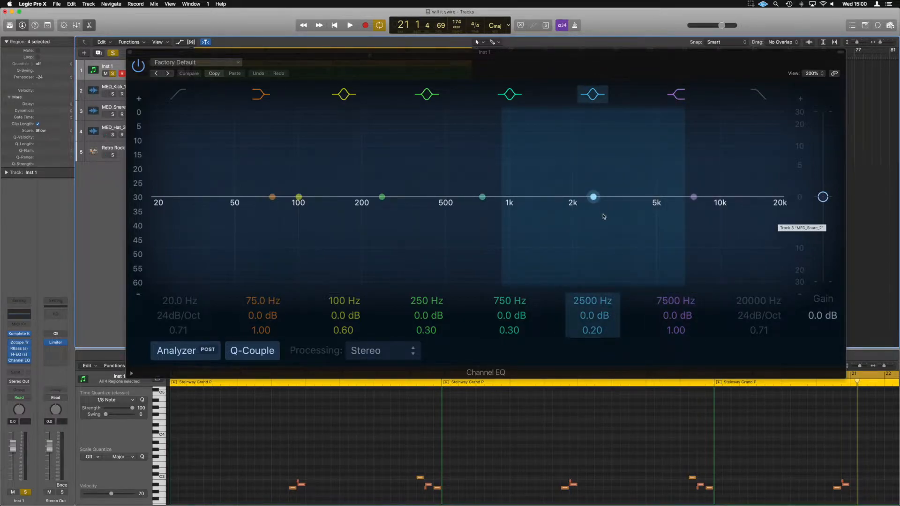
# Move the 2500 Hz bell band to 6300 Hz with a +1.5 dB boost and switch that band off.
pyautogui.moveTo(594, 197); pyautogui.dragTo(680, 196)
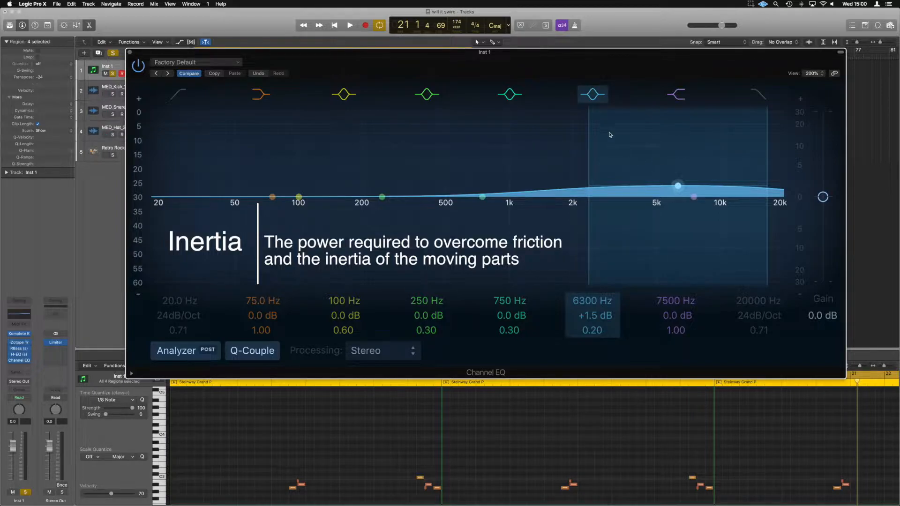
pyautogui.click(595, 95)
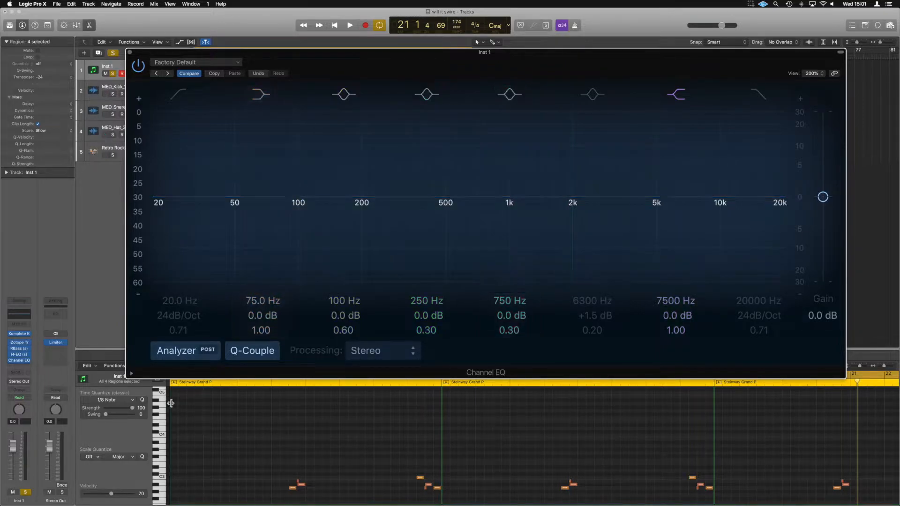
# Toggle the Channel EQ's Analyzer and its pre/post setting, ending with it on and set to POST.
pyautogui.click(189, 352)
pyautogui.click(190, 353)
pyautogui.click(190, 352)
pyautogui.click(191, 352)
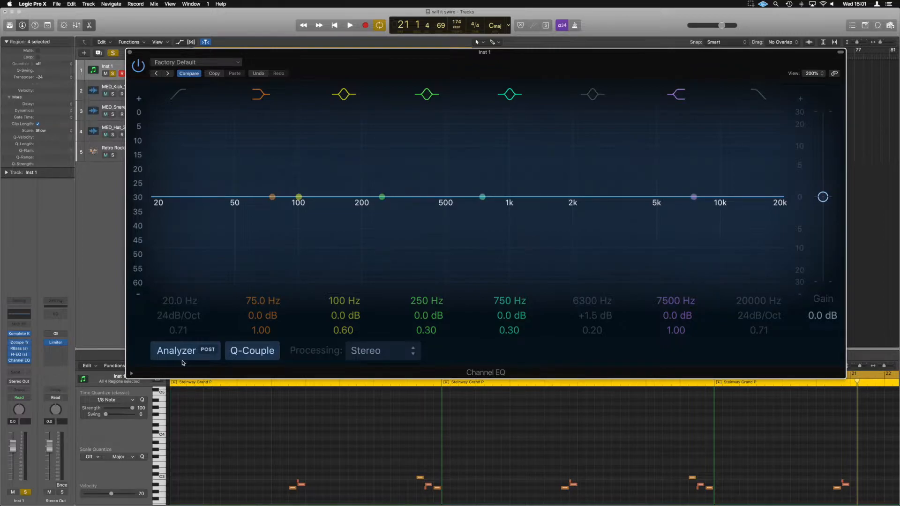
pyautogui.click(209, 351)
pyautogui.click(211, 353)
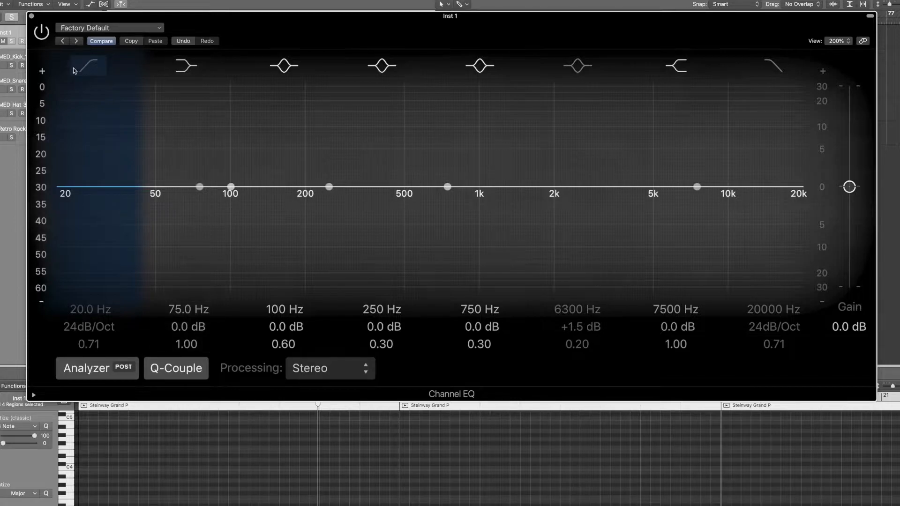
# Enable the low-cut filter at 20 Hz and 24 dB/Oct, trying Q values of 0.10 and 0.83 before returning to 0.71.
pyautogui.click(88, 68)
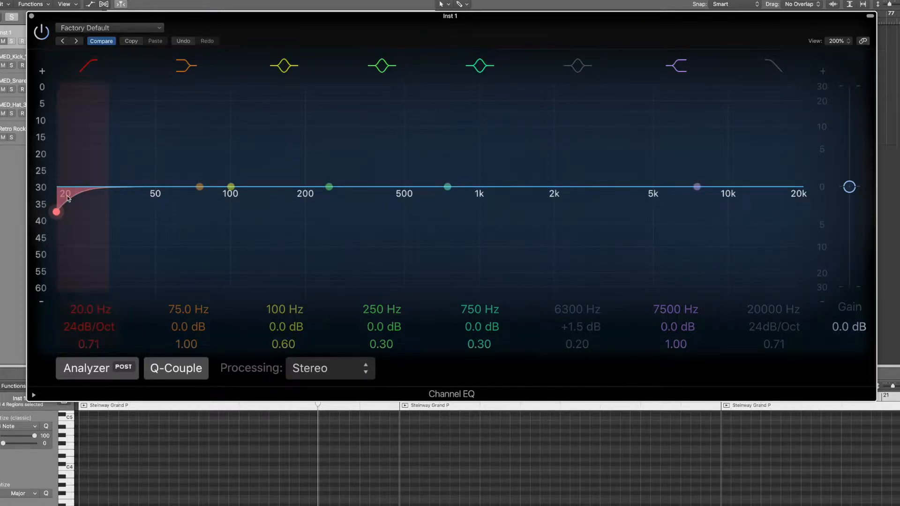
pyautogui.moveTo(56, 210)
pyautogui.mouseDown()
pyautogui.moveTo(95, 211)
pyautogui.moveTo(56, 212)
pyautogui.mouseUp()
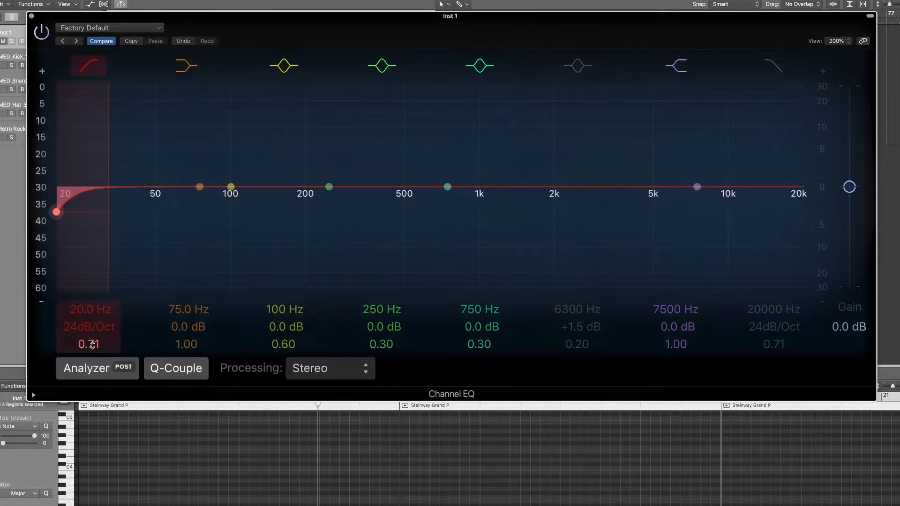
pyautogui.moveTo(93, 345)
pyautogui.mouseDown()
pyautogui.moveTo(92, 332)
pyautogui.moveTo(93, 358)
pyautogui.moveTo(92, 323)
pyautogui.moveTo(92, 358)
pyautogui.mouseUp()
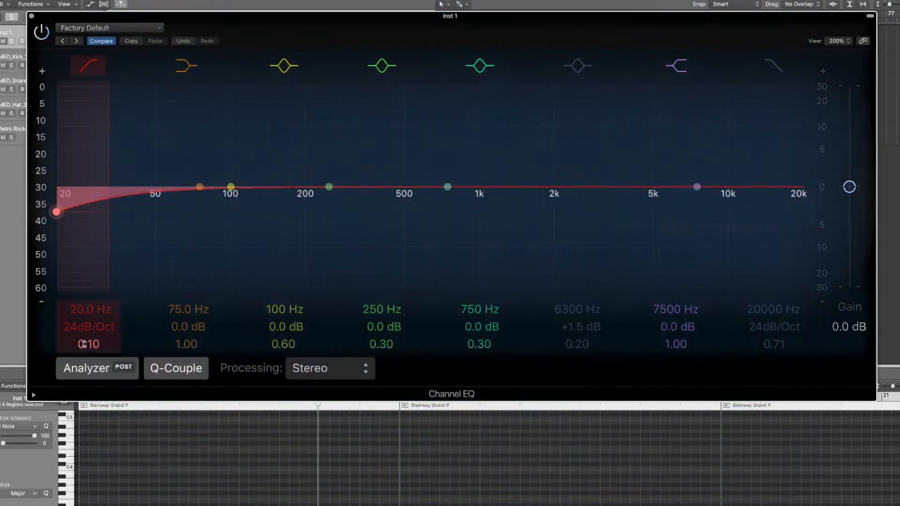
pyautogui.moveTo(86, 343)
pyautogui.mouseDown()
pyautogui.moveTo(85, 328)
pyautogui.moveTo(85, 341)
pyautogui.mouseUp()
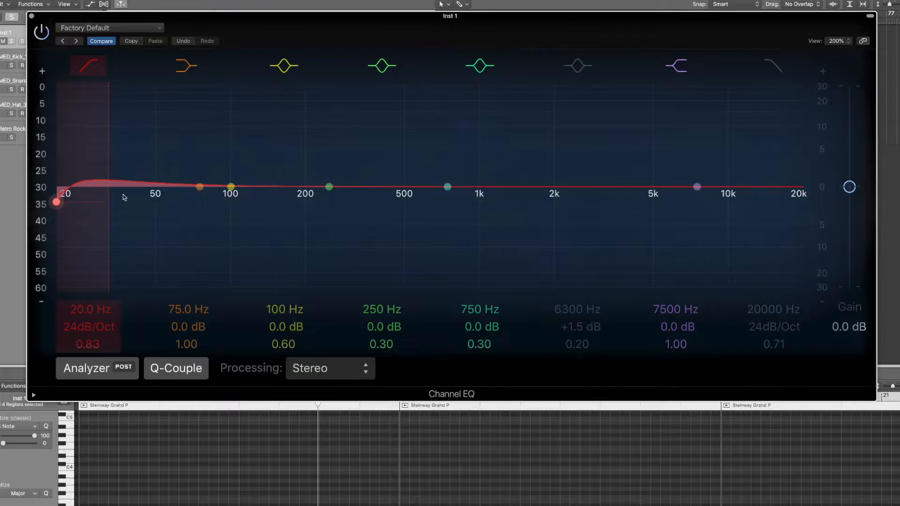
pyautogui.moveTo(56, 202); pyautogui.dragTo(56, 212)
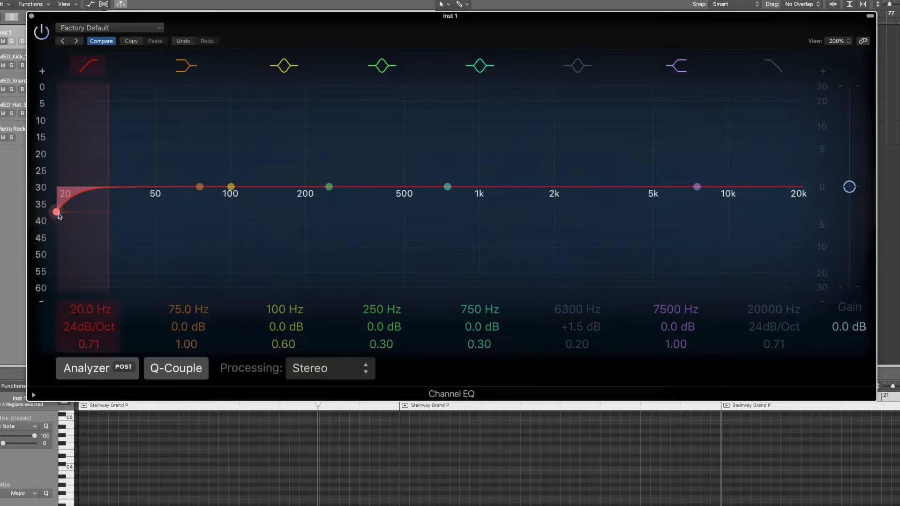
# Set the low-cut filter to 50 Hz with a 48 dB/Oct slope, trying a Q of 0.98 before returning to 0.71.
pyautogui.moveTo(91, 309); pyautogui.dragTo(90, 291)
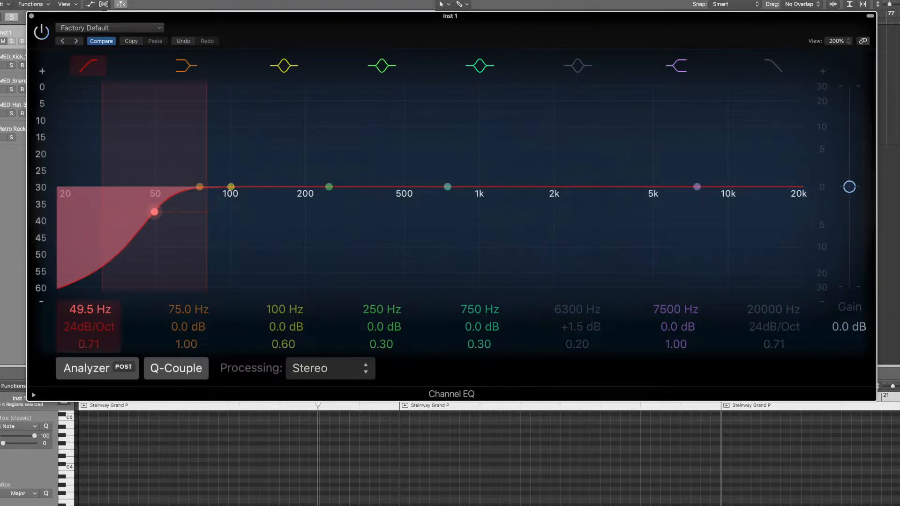
pyautogui.moveTo(78, 311); pyautogui.dragTo(78, 309)
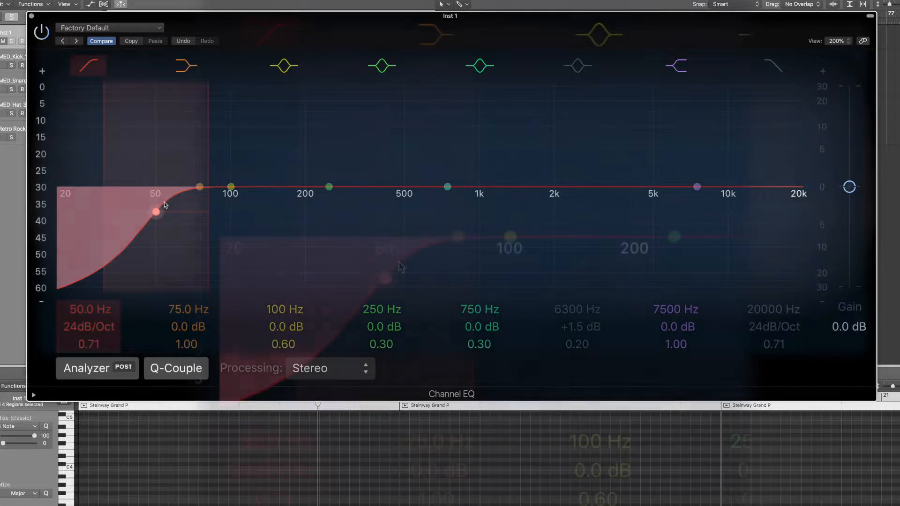
pyautogui.moveTo(157, 211); pyautogui.dragTo(158, 201)
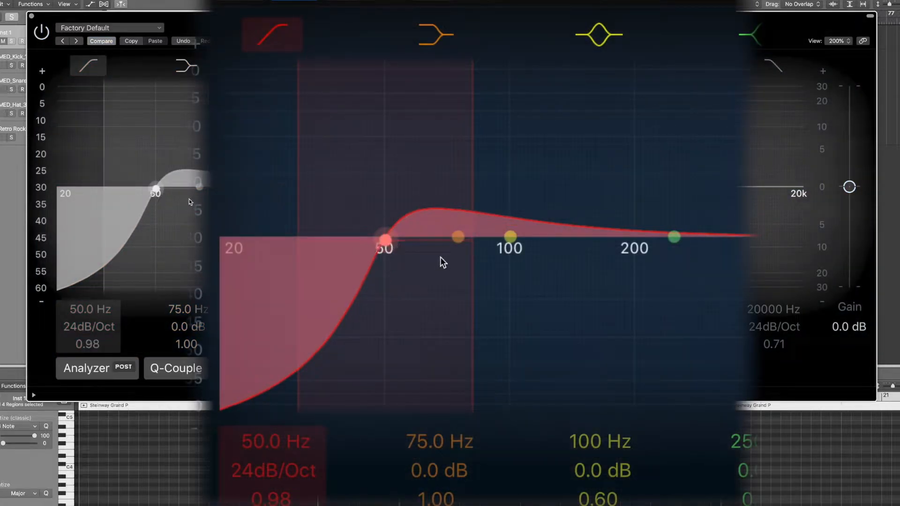
pyautogui.moveTo(91, 345); pyautogui.dragTo(94, 343)
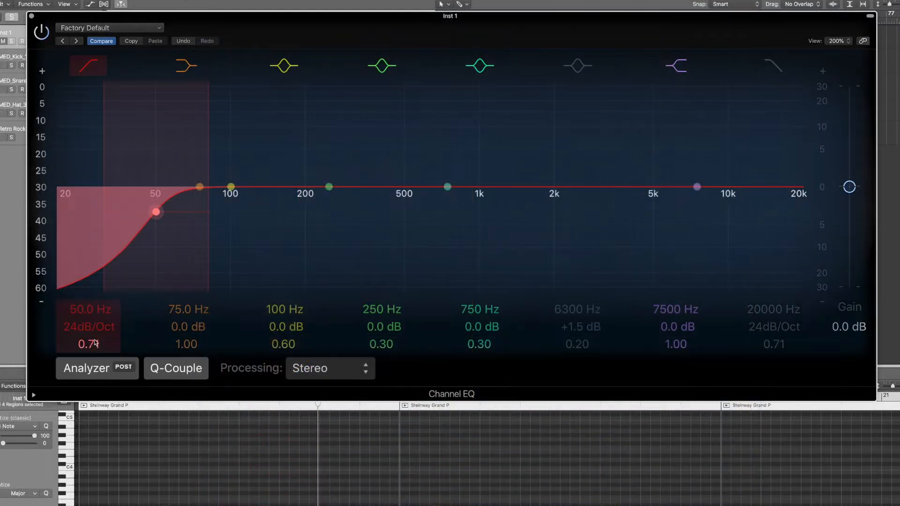
pyautogui.moveTo(89, 326); pyautogui.dragTo(89, 318)
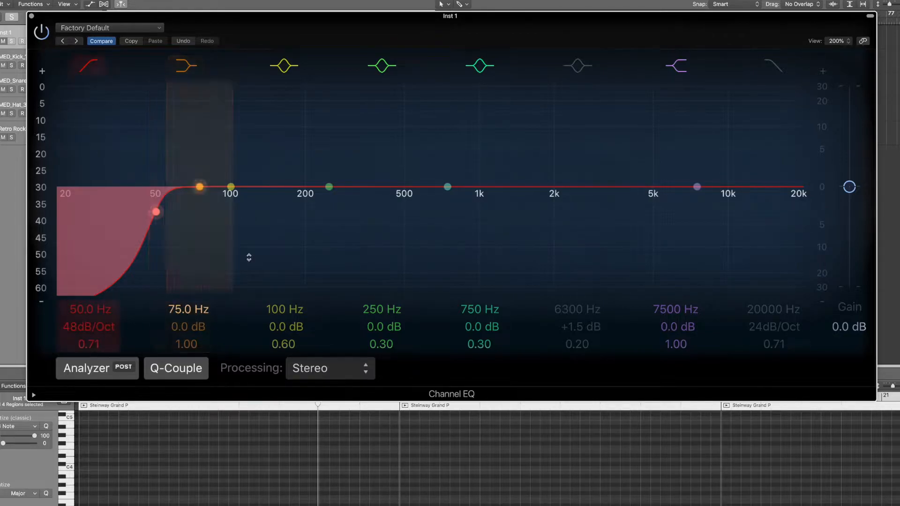
# Play the soloed track and compare its sound with the low-cut filter off and on.
pyautogui.press('space')
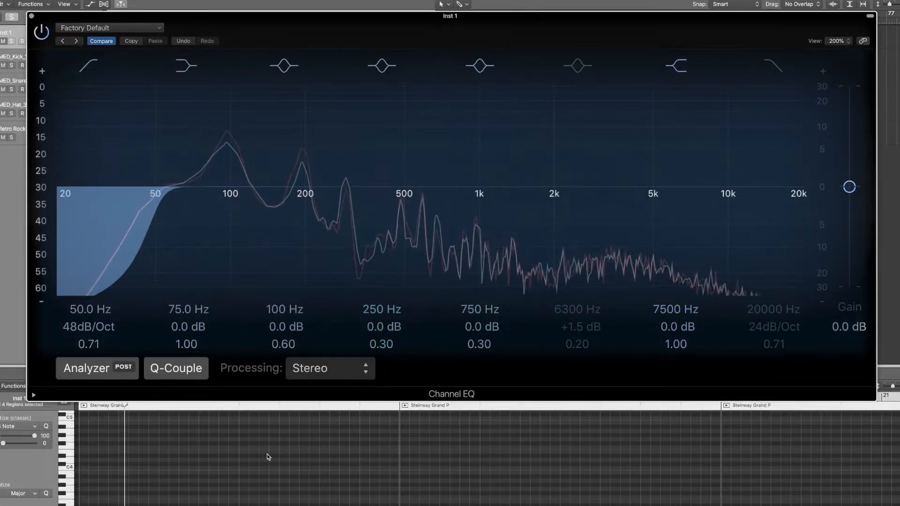
pyautogui.click(93, 66)
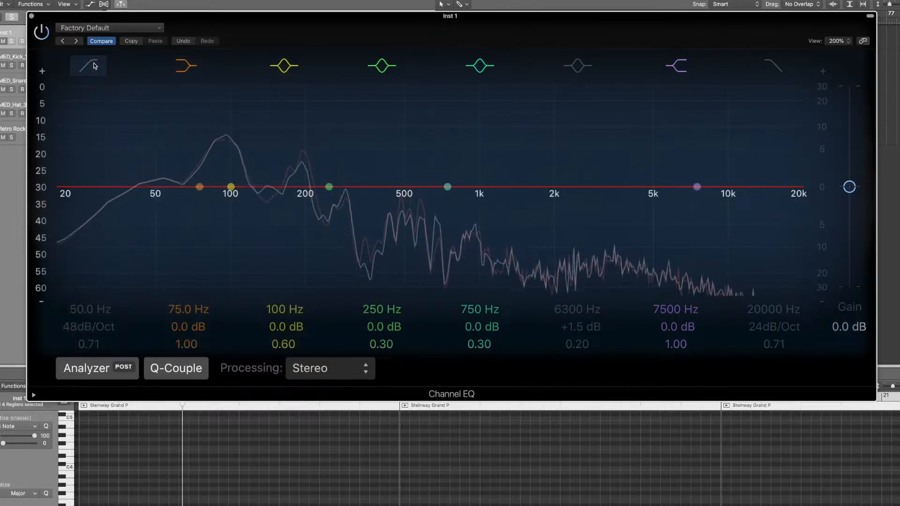
pyautogui.click(93, 66)
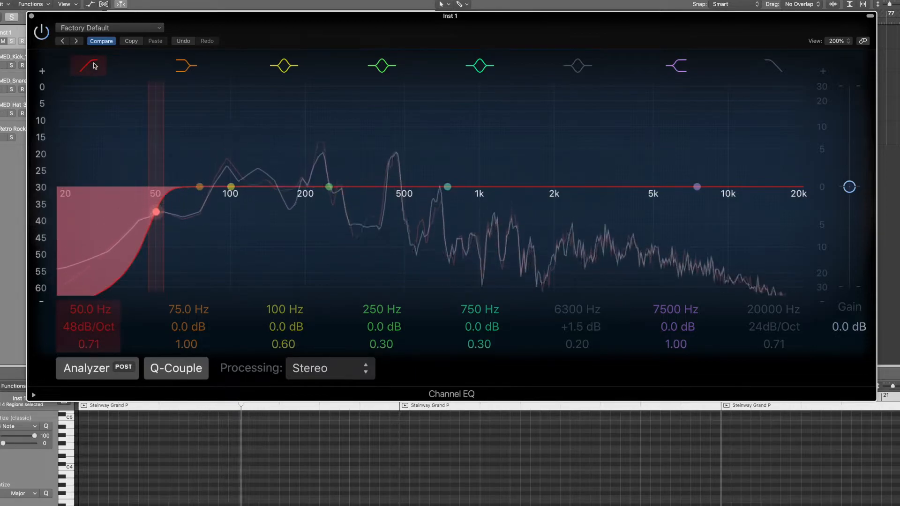
pyautogui.click(93, 65)
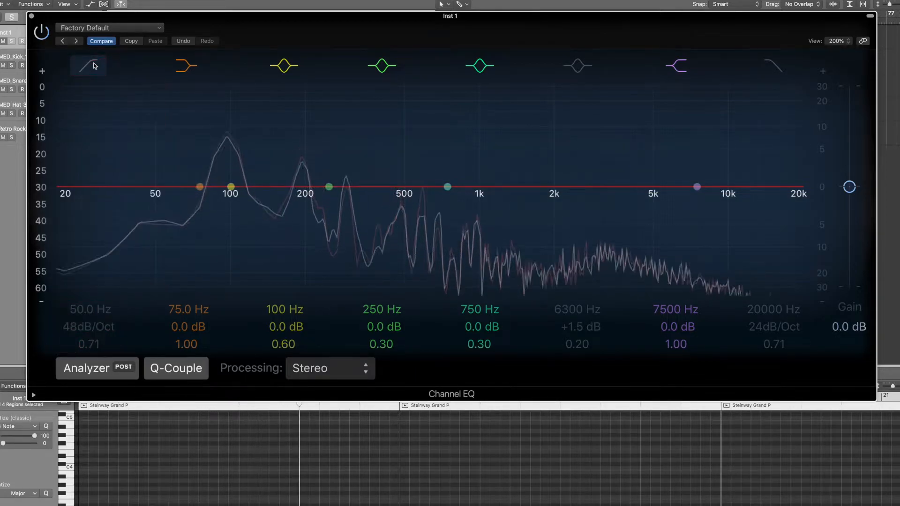
pyautogui.click(93, 65)
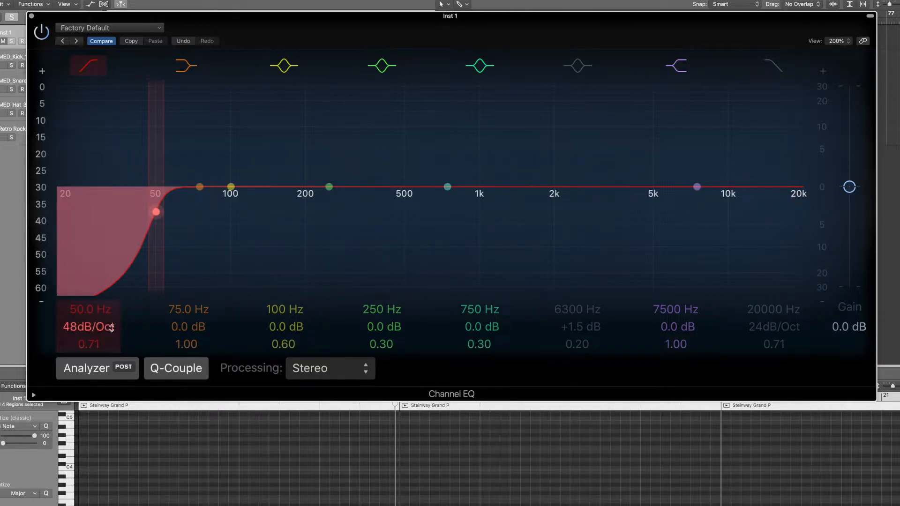
# Play the soloed track and compare the PRE and POST analyzer curves, leaving the Analyzer on POST.
pyautogui.press('space')
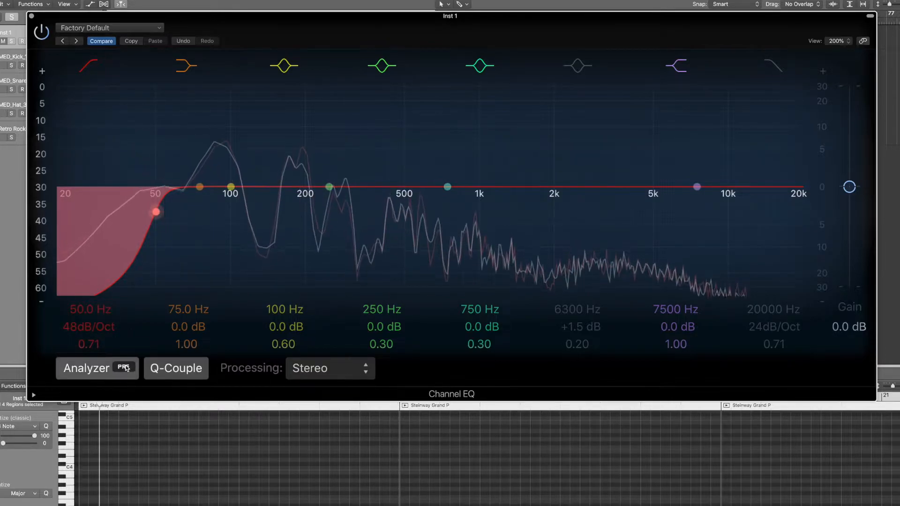
pyautogui.click(124, 367)
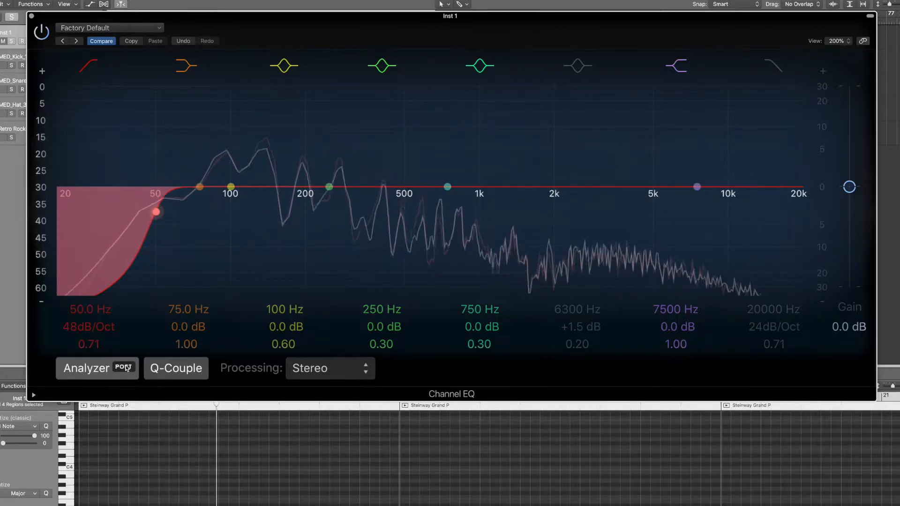
pyautogui.click(124, 367)
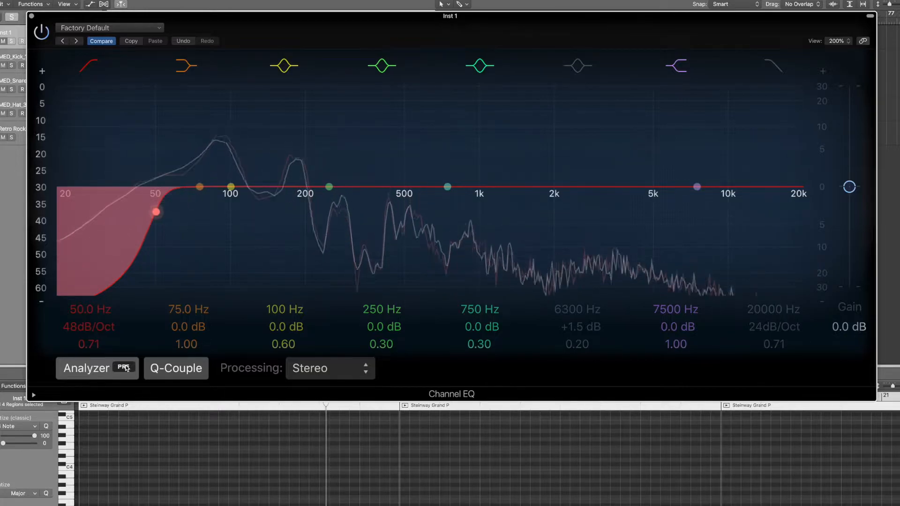
pyautogui.press('space')
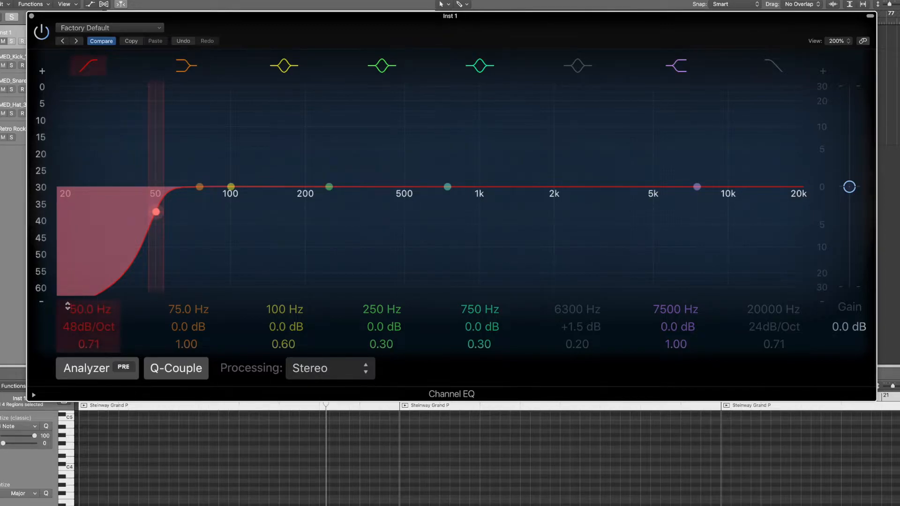
pyautogui.click(108, 373)
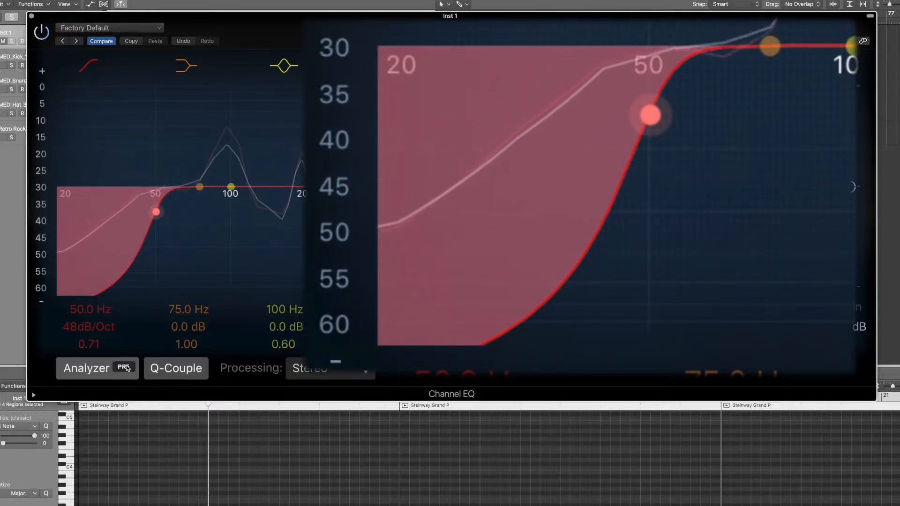
pyautogui.click(125, 368)
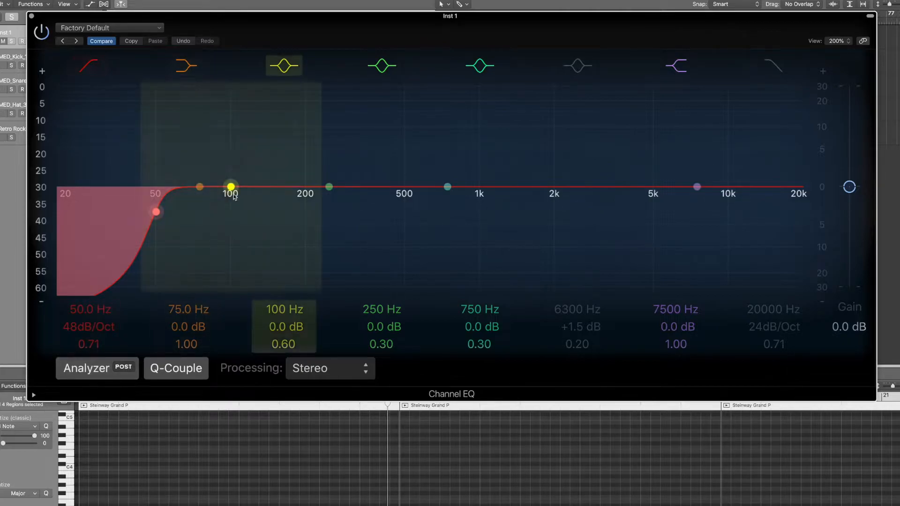
# Move the 100 Hz bell band to 95 Hz during playback and solo the Inst 1 track.
pyautogui.press('space')
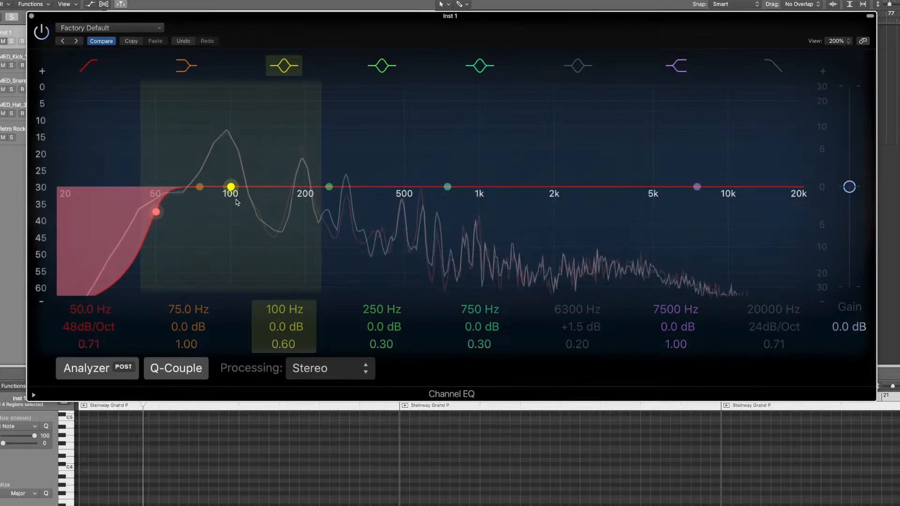
pyautogui.moveTo(231, 187); pyautogui.dragTo(225, 187)
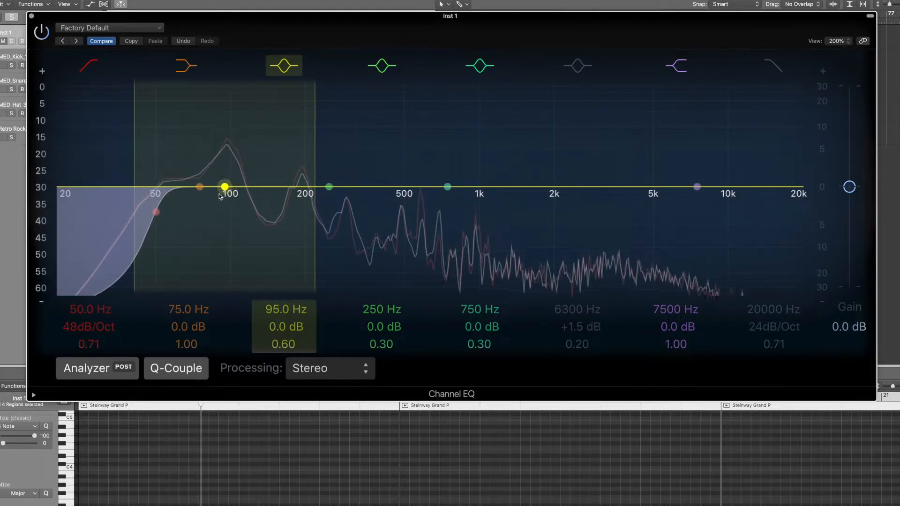
pyautogui.press('s')
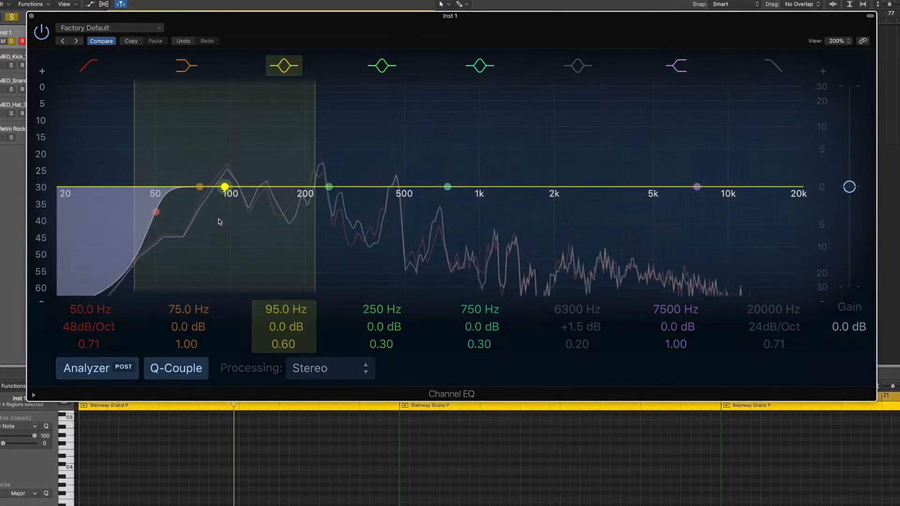
# Solo the MED_Kick track as well, place its Channel EQ below the Inst 1 EQ, and play both tracks.
pyautogui.moveTo(487, 48); pyautogui.dragTo(485, 1)
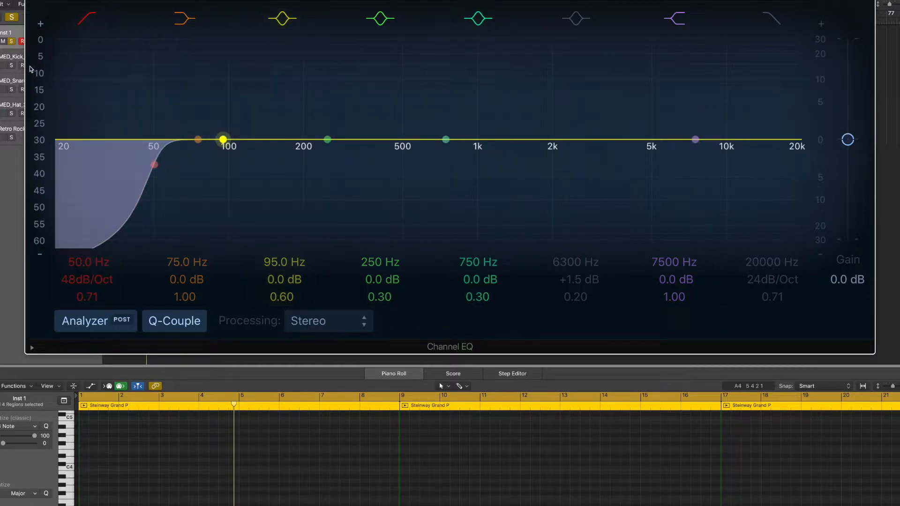
pyautogui.click(18, 172)
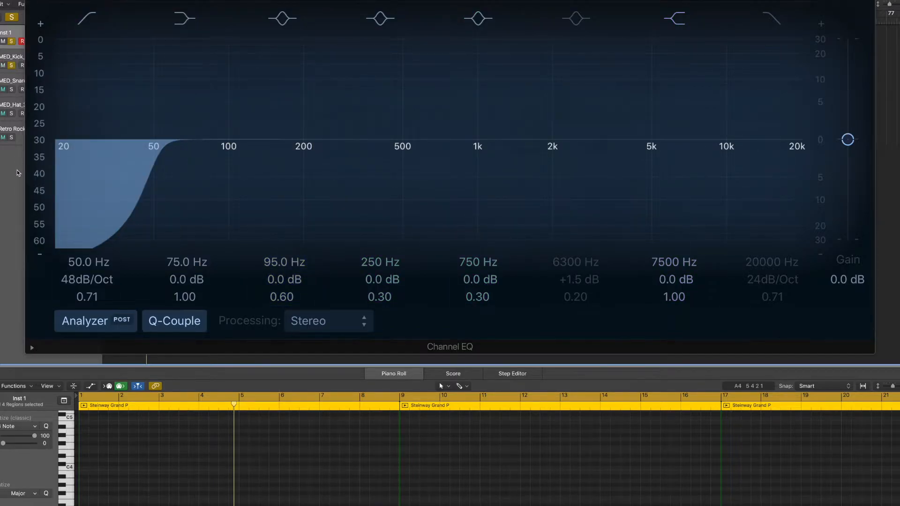
pyautogui.click(20, 56)
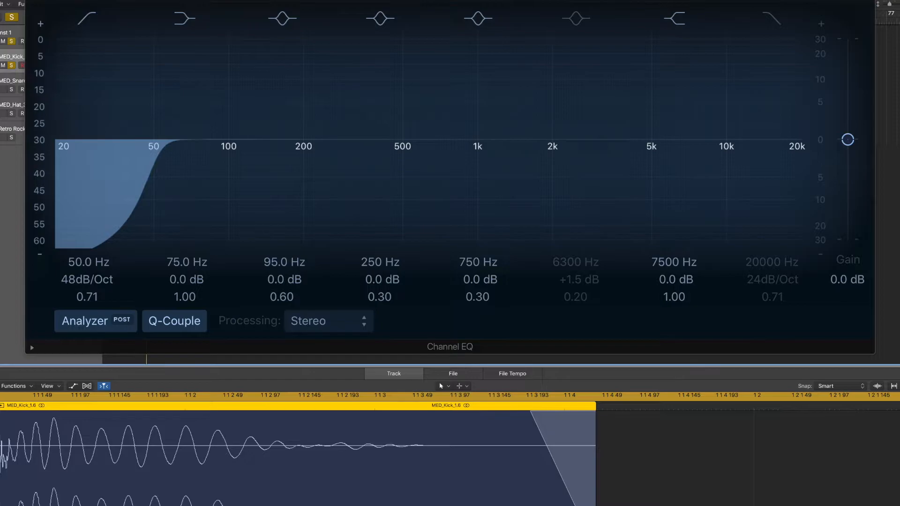
pyautogui.moveTo(260, 0); pyautogui.dragTo(408, 265)
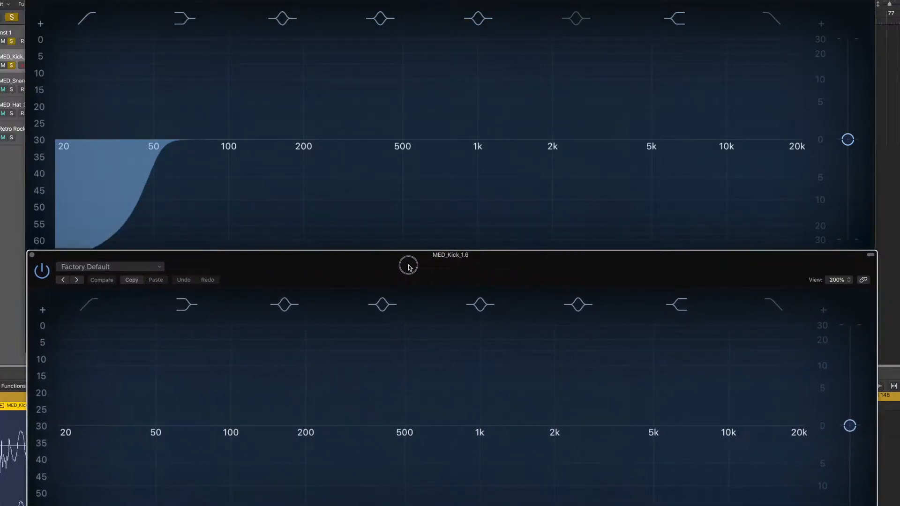
pyautogui.press('space')
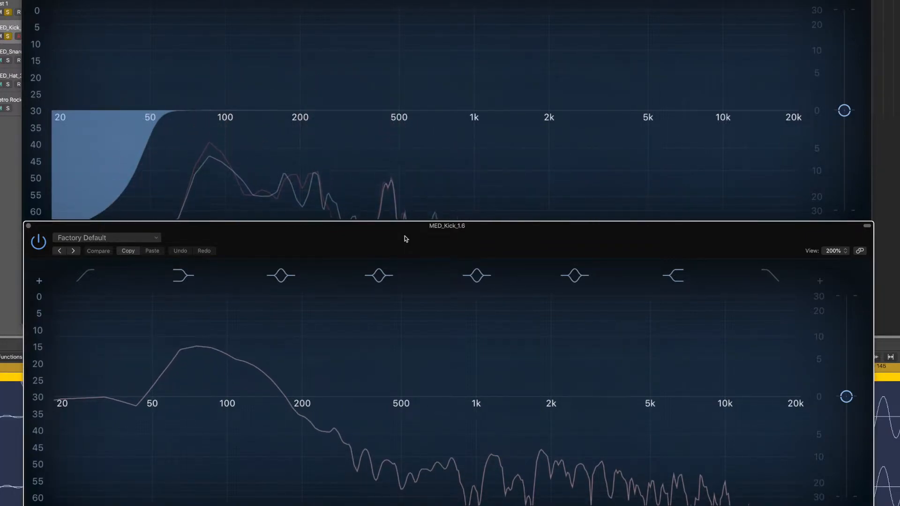
# Try a bell cut on the Inst 1 EQ at 95 Hz with -8.5 dB gain and a Q of 1.90.
pyautogui.click(657, 2)
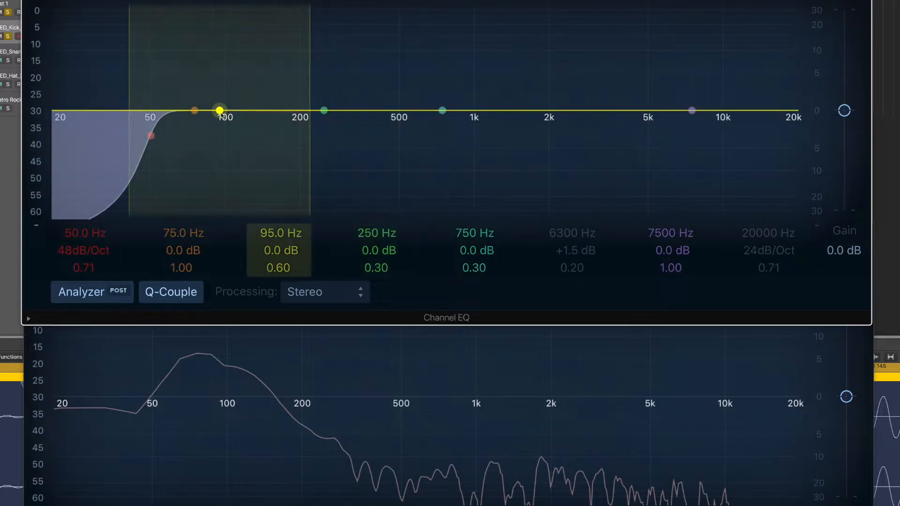
pyautogui.moveTo(219, 111); pyautogui.dragTo(226, 135)
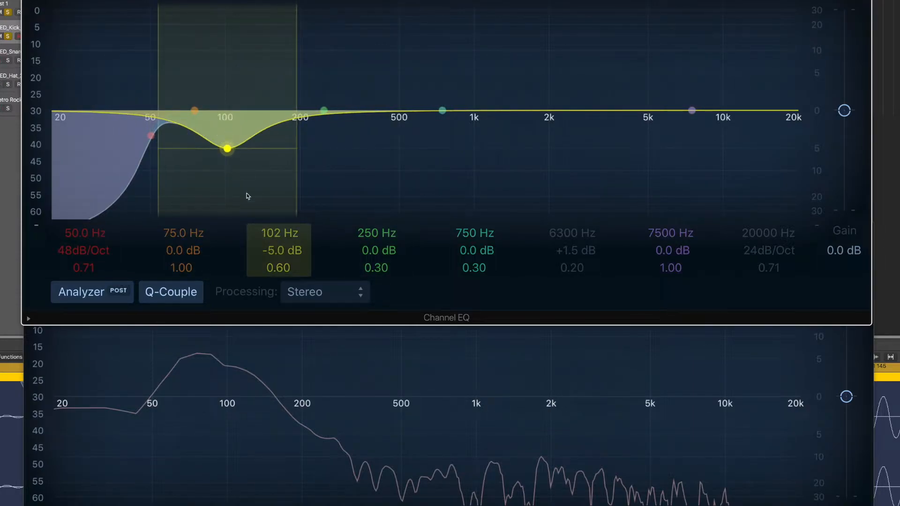
pyautogui.moveTo(278, 268); pyautogui.dragTo(279, 260)
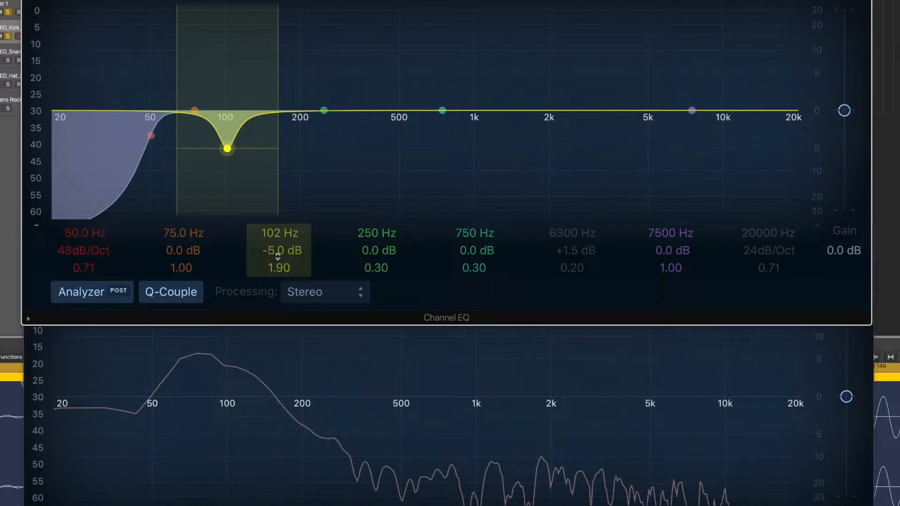
pyautogui.moveTo(231, 155); pyautogui.dragTo(222, 153)
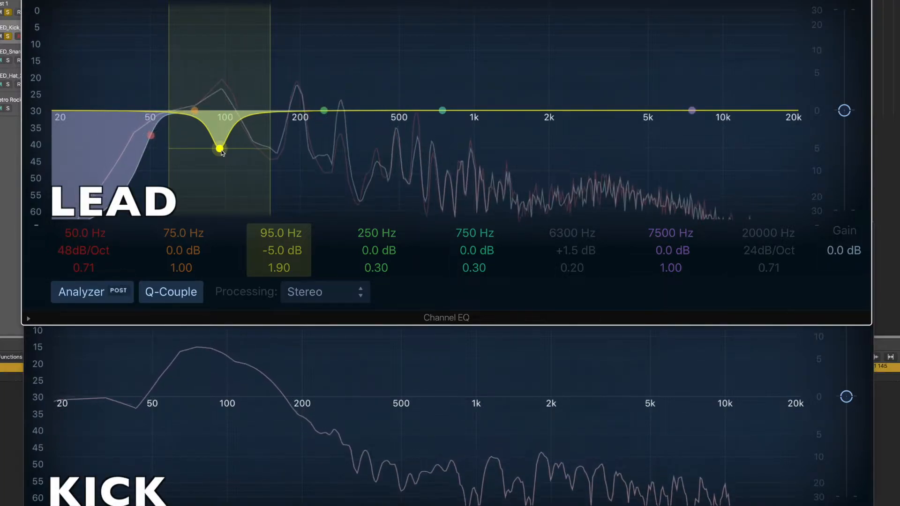
pyautogui.moveTo(223, 153); pyautogui.dragTo(220, 166)
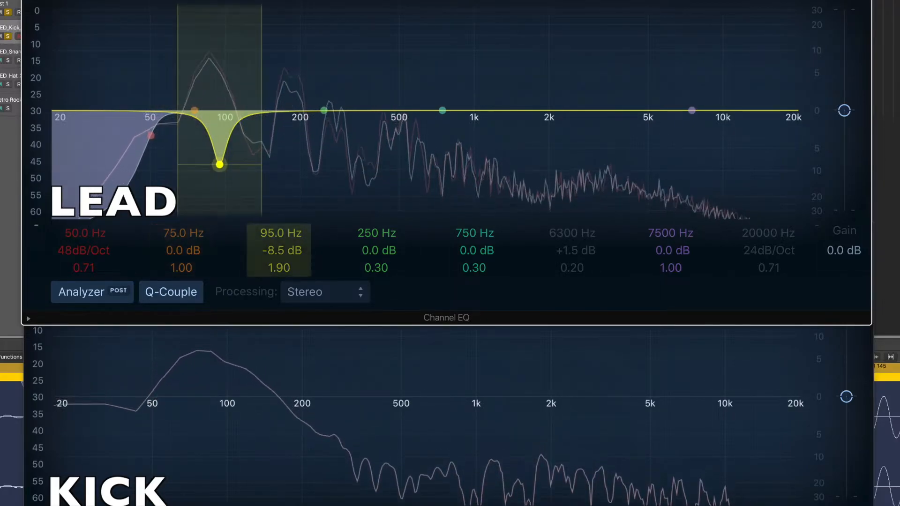
# Compare playback with the 95 Hz bell cut off and on, and reset that band's gain to 0.0 dB.
pyautogui.click(281, 1)
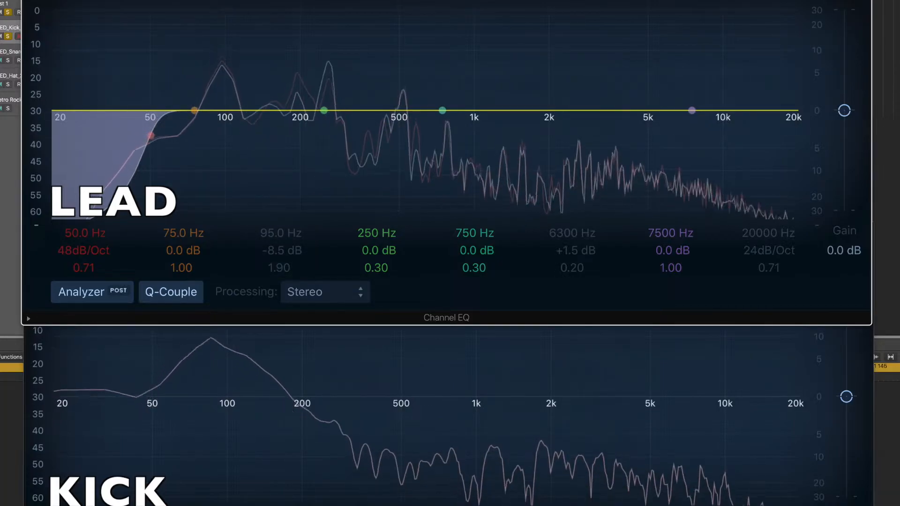
pyautogui.click(280, 1)
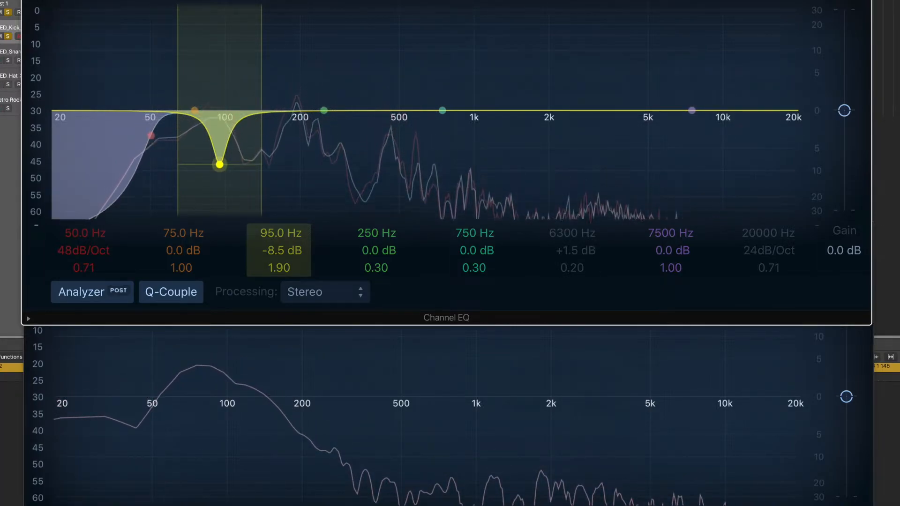
pyautogui.keyDown('alt'); pyautogui.click(187, 164); pyautogui.keyUp('alt')
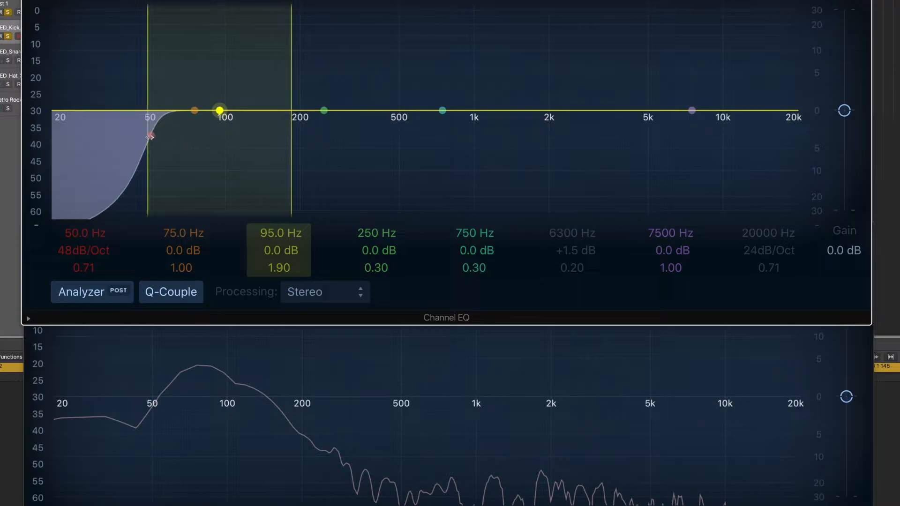
# Try the Inst 1 low-cut filter at 100 Hz and 142 Hz, comparing playback with the filter off and on.
pyautogui.moveTo(151, 137); pyautogui.dragTo(166, 137)
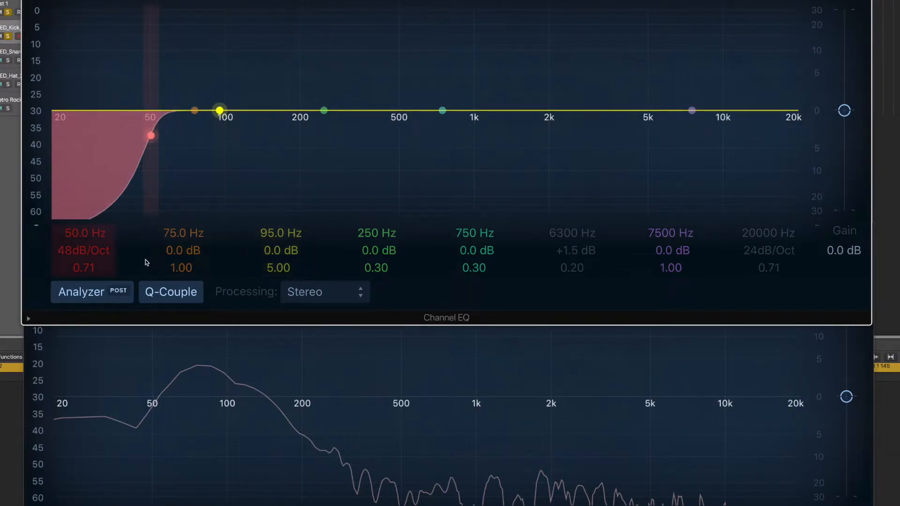
pyautogui.moveTo(75, 233); pyautogui.dragTo(75, 213)
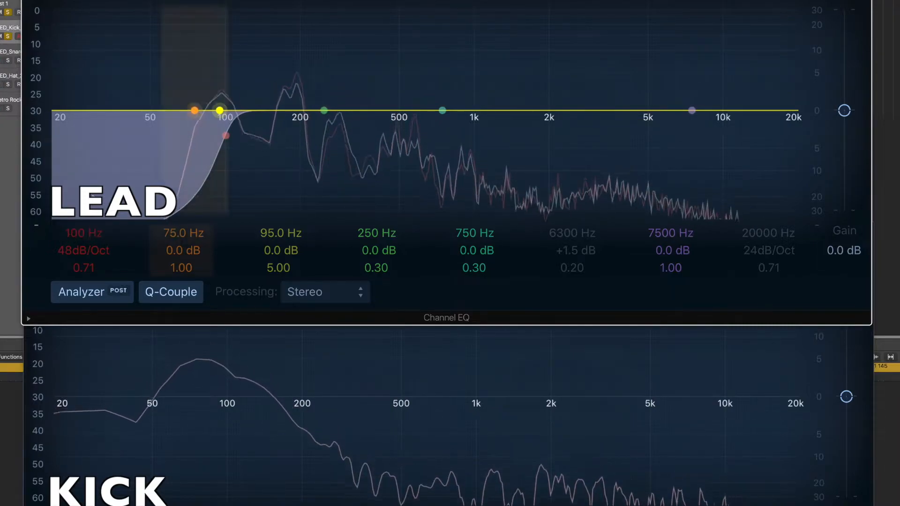
pyautogui.moveTo(79, 234); pyautogui.dragTo(80, 215)
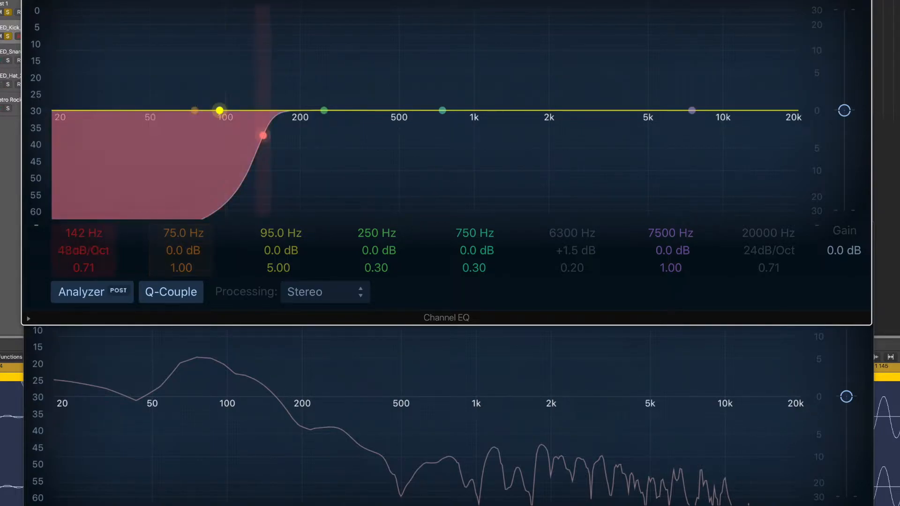
pyautogui.click(99, 241)
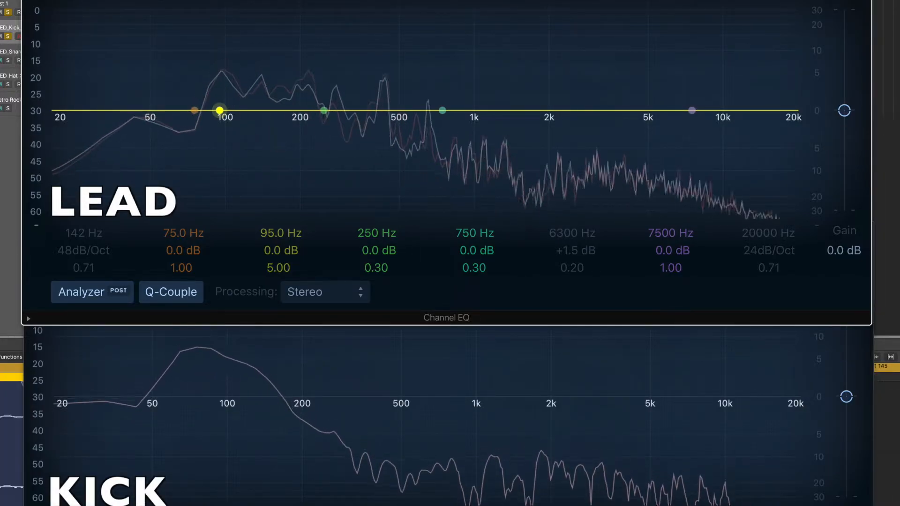
pyautogui.click(82, 0)
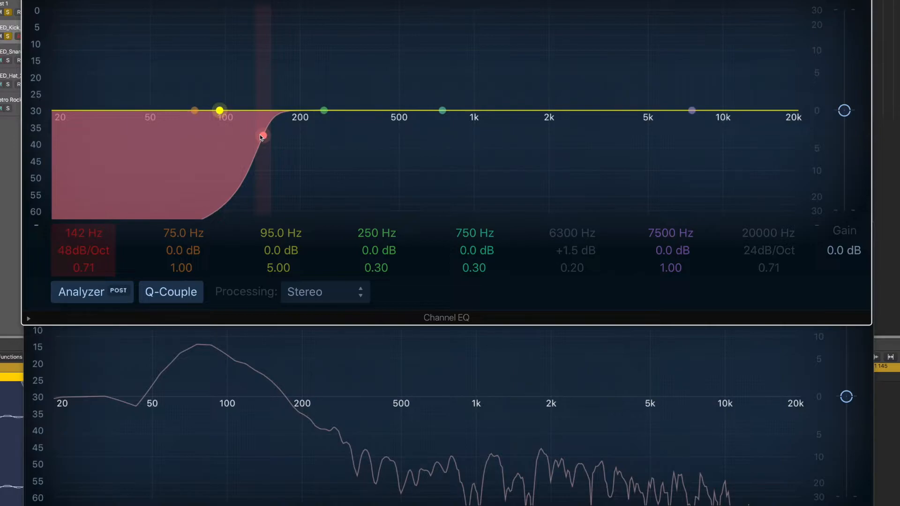
# Set the Inst 1 low-cut filter to 96 Hz with a Q of 0.57 and compare playback with it off and on.
pyautogui.moveTo(261, 135); pyautogui.dragTo(232, 143)
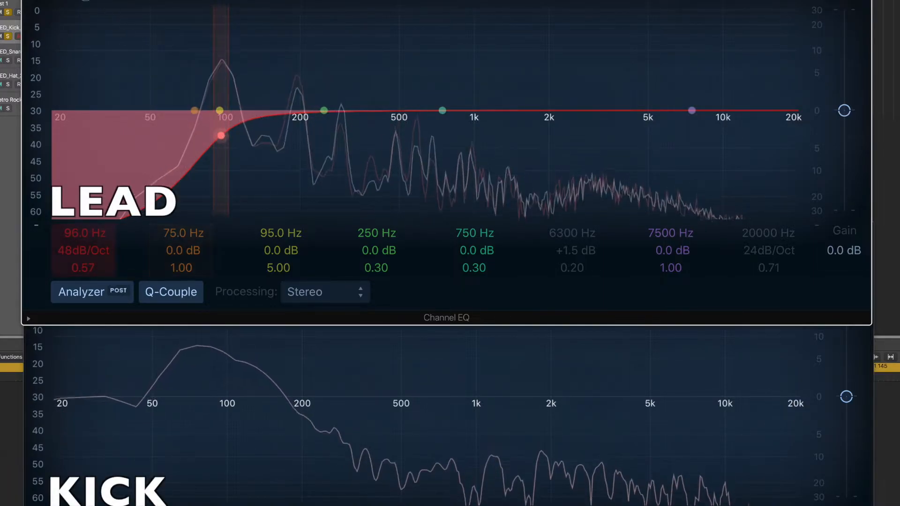
pyautogui.click(83, 1)
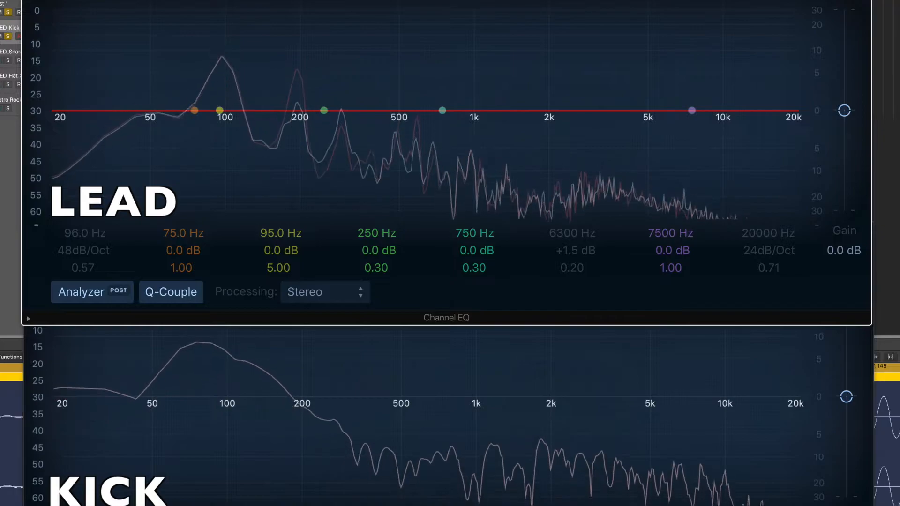
pyautogui.click(83, 1)
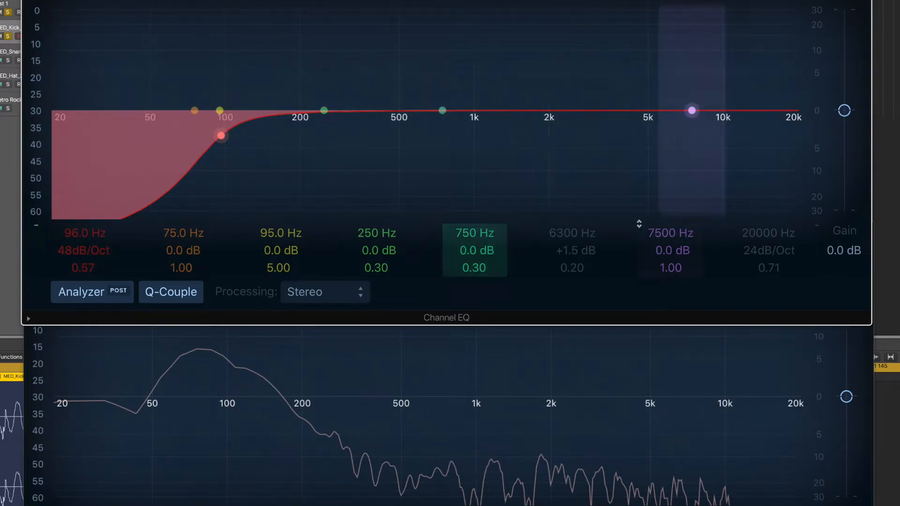
pyautogui.press('space')
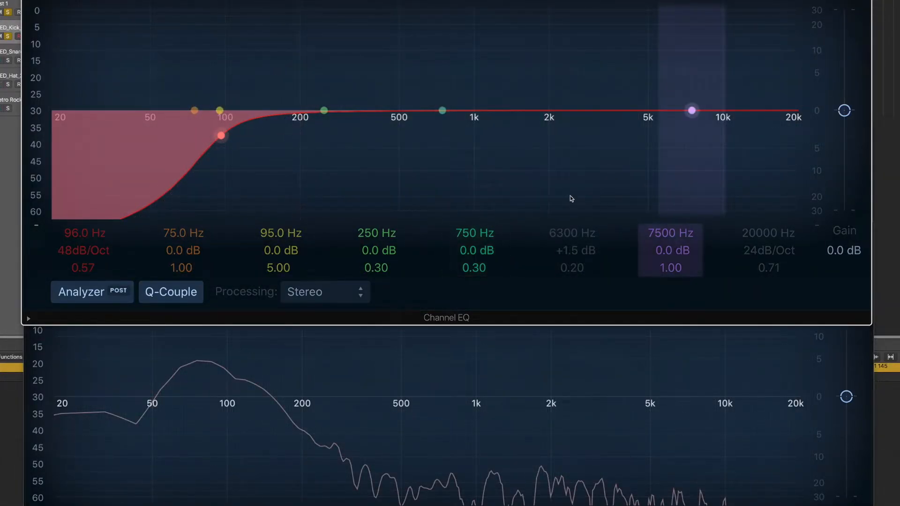
# Boost the kick EQ's sixth band by 1.0 dB at 2000 Hz with a Q of 0.75, raising the plug-in window to reach its values.
pyautogui.moveTo(570, 402); pyautogui.dragTo(565, 398)
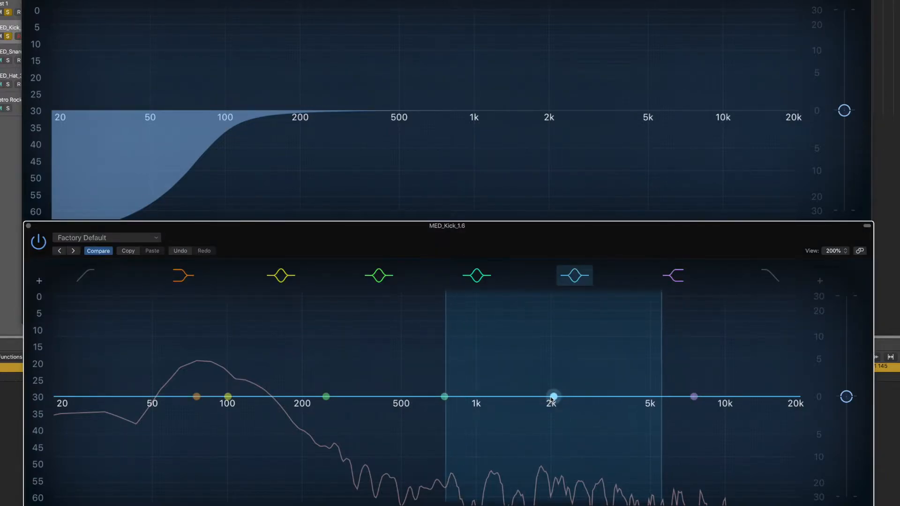
pyautogui.moveTo(552, 399); pyautogui.dragTo(552, 392)
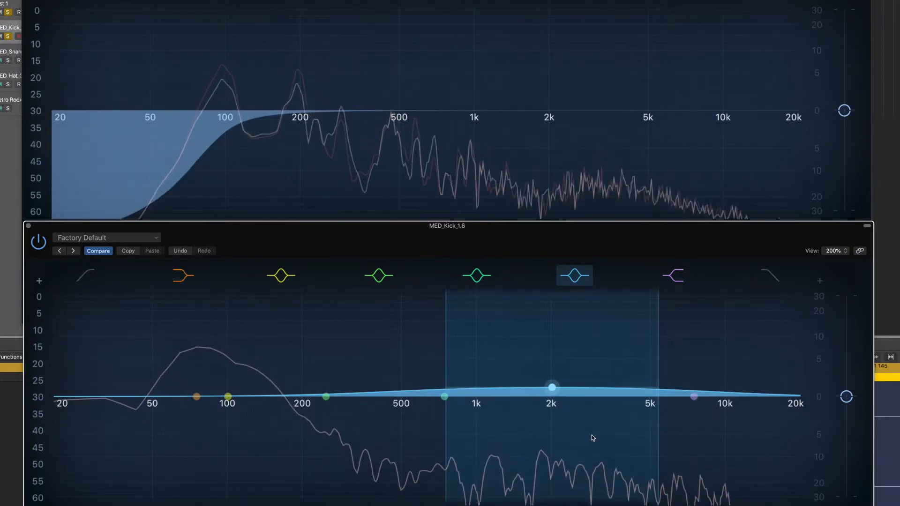
pyautogui.moveTo(603, 237); pyautogui.dragTo(603, 174)
pyautogui.moveTo(572, 490); pyautogui.dragTo(573, 467)
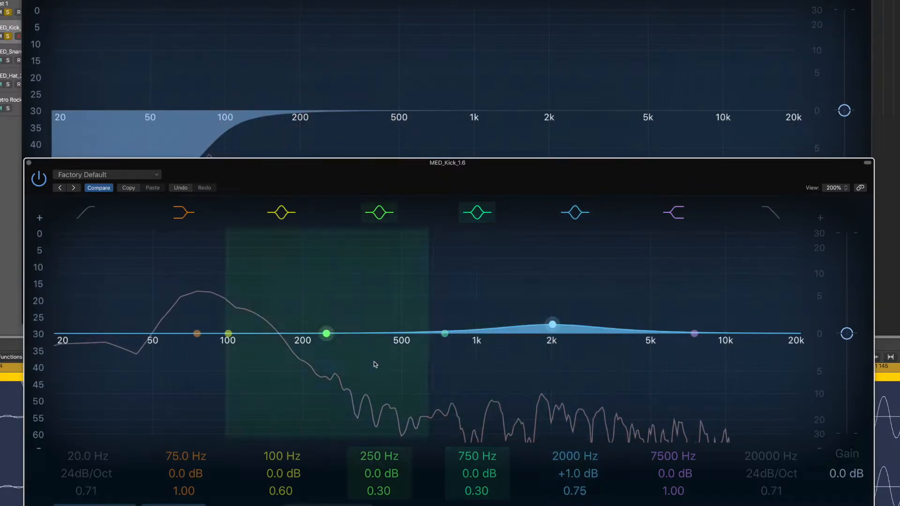
# Solo only the kick, sweep its 750 Hz bell band as a 20 dB boost, and turn it into a -8.0 dB cut at 415 Hz with Q 1.30.
pyautogui.moveTo(443, 333); pyautogui.dragTo(400, 330)
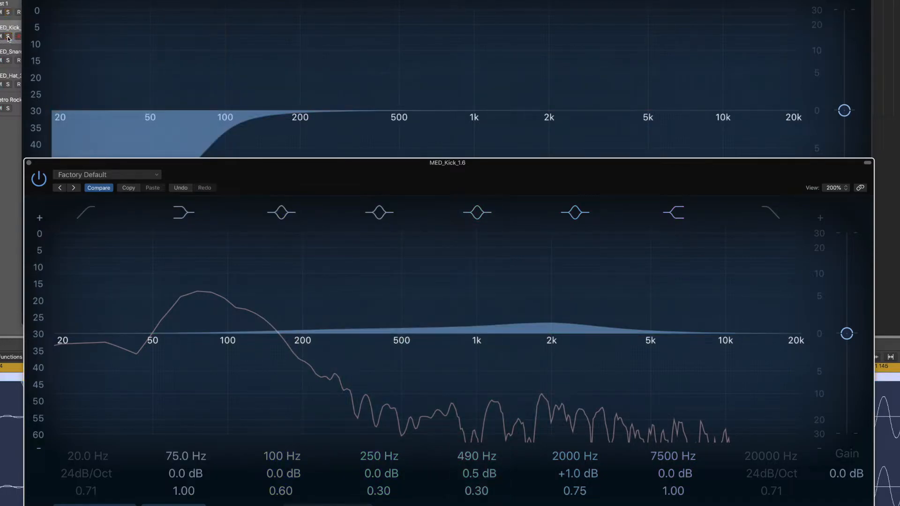
pyautogui.click(8, 37)
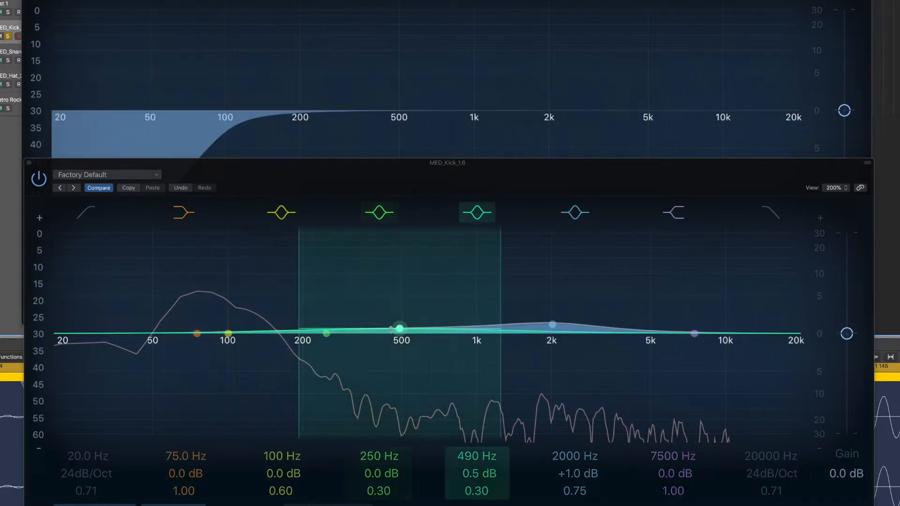
pyautogui.moveTo(397, 328); pyautogui.dragTo(399, 274)
pyautogui.moveTo(477, 490); pyautogui.dragTo(476, 461)
pyautogui.moveTo(399, 274); pyautogui.dragTo(380, 228)
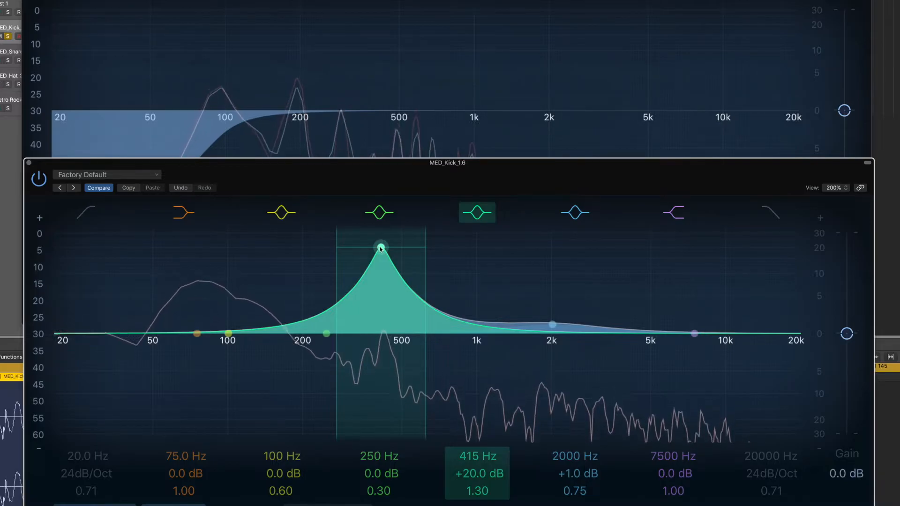
pyautogui.moveTo(381, 248); pyautogui.dragTo(381, 385)
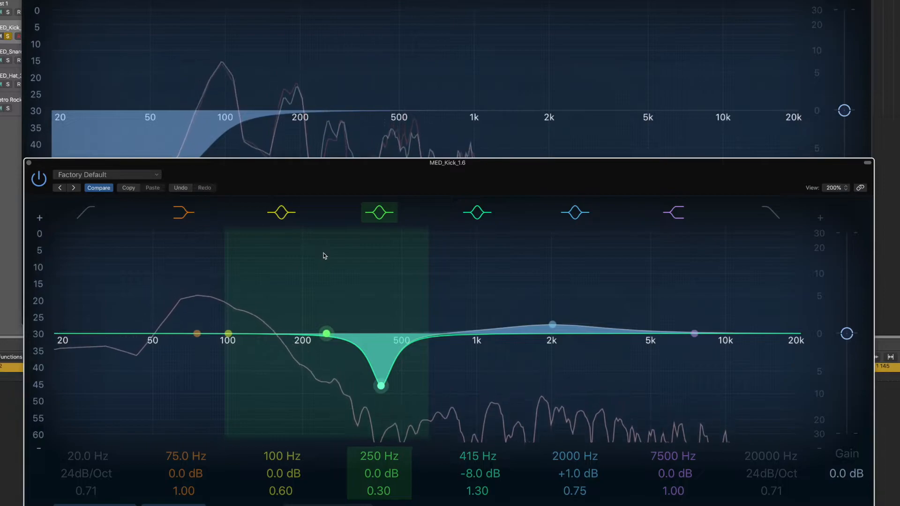
# Enable the low-cut filter on the kick EQ at 35.5 Hz with a 24 dB/Oct slope.
pyautogui.moveTo(76, 368); pyautogui.dragTo(121, 368)
pyautogui.moveTo(75, 457); pyautogui.dragTo(75, 457)
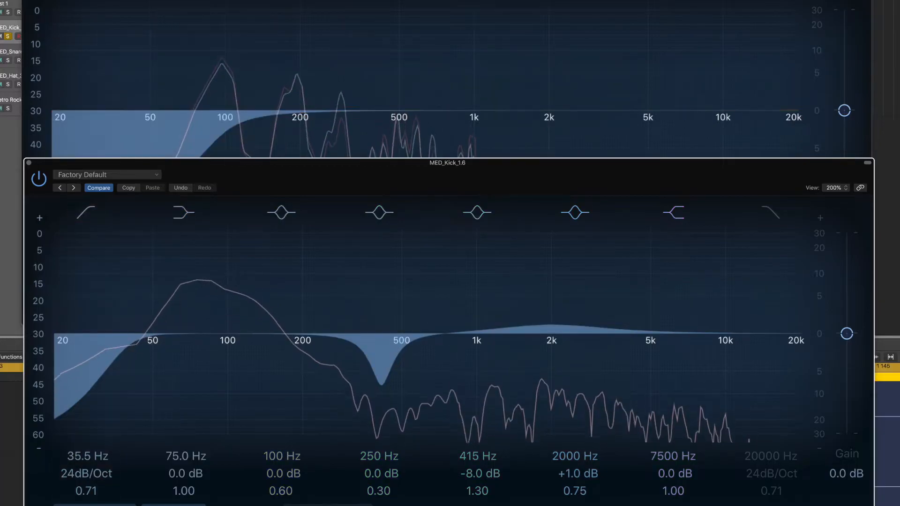
# Solo Inst 1 again and set its 750 Hz bell band to 2000 Hz, -1.0 dB and a Q of 1.10.
pyautogui.click(9, 12)
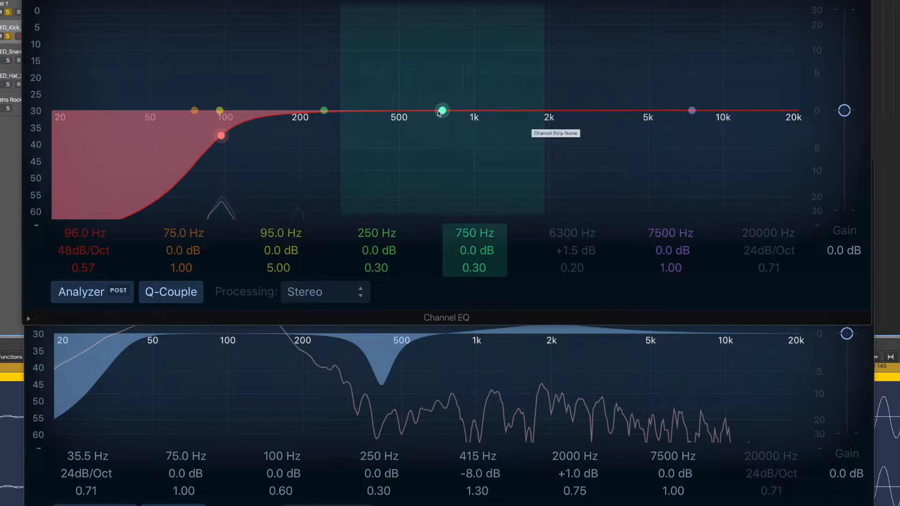
pyautogui.moveTo(441, 111); pyautogui.dragTo(551, 117)
pyautogui.moveTo(474, 268); pyautogui.dragTo(475, 257)
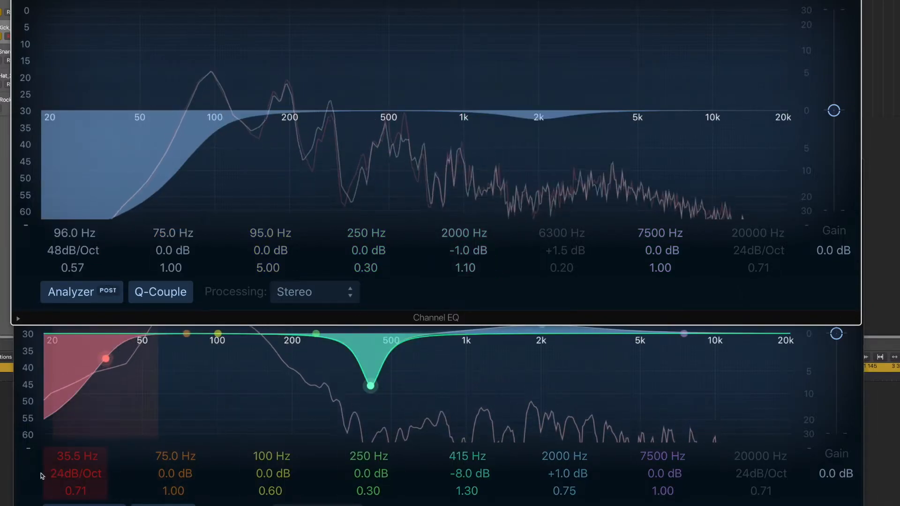
# Bypass the Channel EQs on both the Inst 1 lead and the MED_Kick track.
pyautogui.click(41, 476)
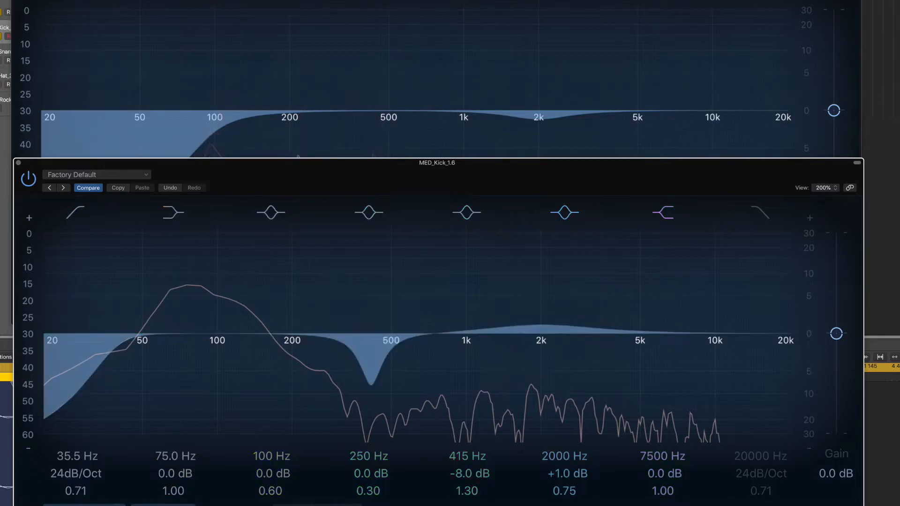
pyautogui.click(19, 125)
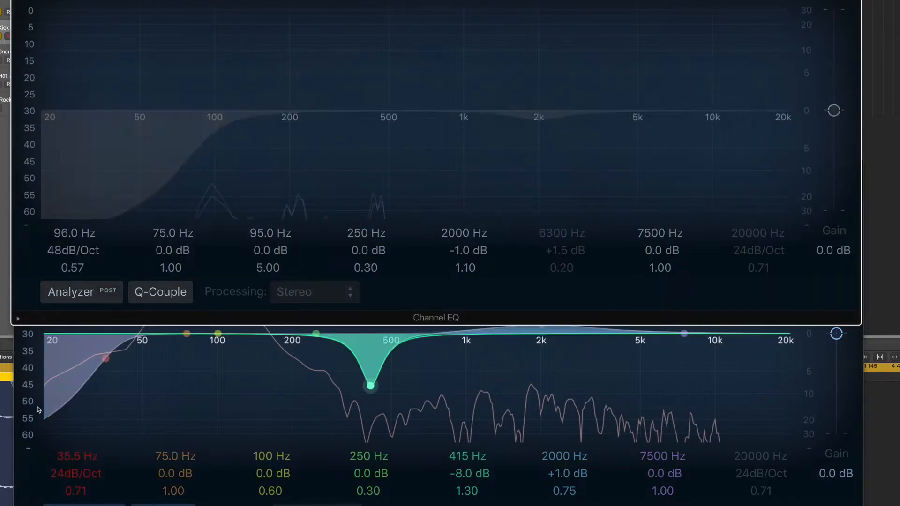
pyautogui.click(36, 454)
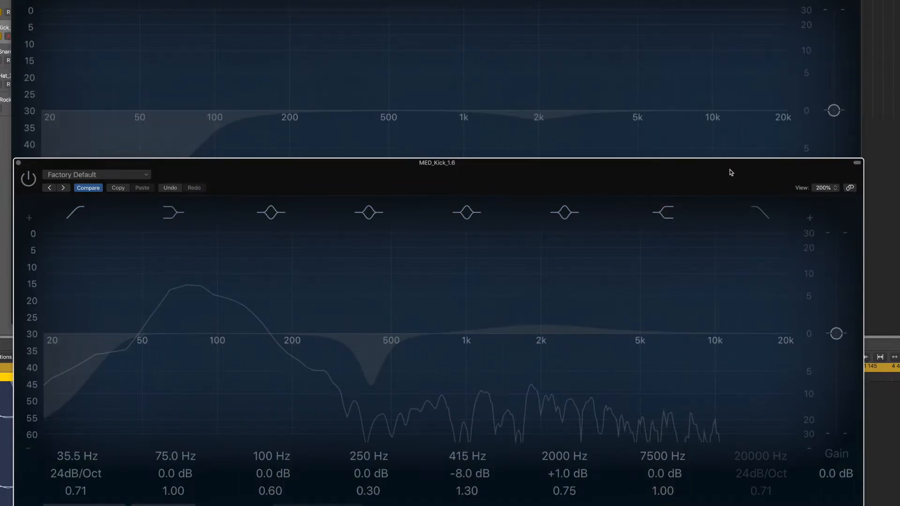
# Shrink the Inst 1 and MED_Kick EQ windows to roughly 120% and stack the lead's above the kick's.
pyautogui.moveTo(728, 165); pyautogui.dragTo(707, 53)
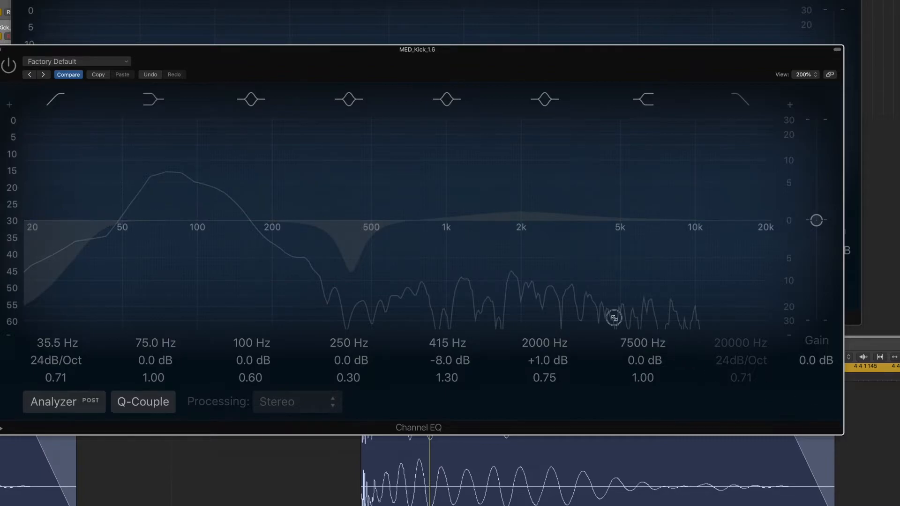
pyautogui.moveTo(628, 325); pyautogui.dragTo(508, 263)
pyautogui.moveTo(340, 53); pyautogui.dragTo(561, 228)
pyautogui.moveTo(871, 324); pyautogui.dragTo(486, 133)
pyautogui.moveTo(352, 1); pyautogui.dragTo(556, 13)
pyautogui.moveTo(690, 227); pyautogui.dragTo(734, 249)
pyautogui.moveTo(653, 19); pyautogui.dragTo(655, 2)
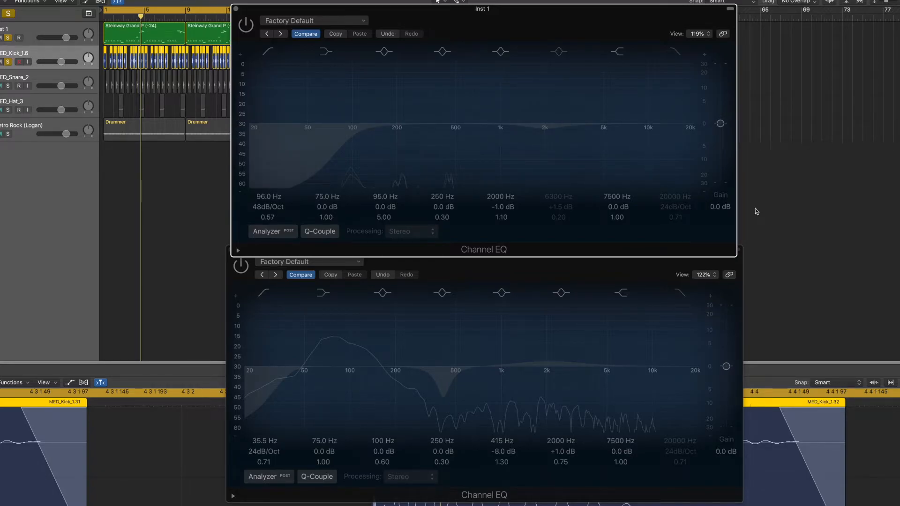
# Show the mixer and re-enable both Channel EQs to compare playback with and without them.
pyautogui.press('x')
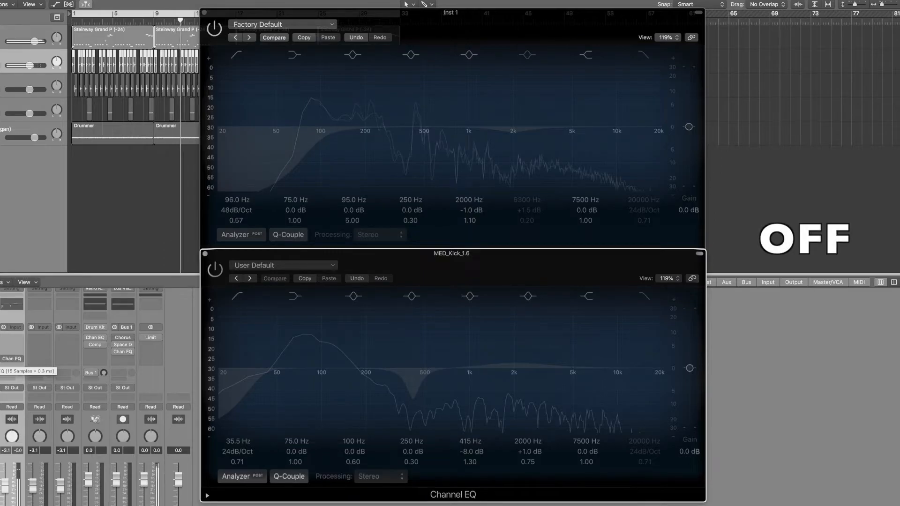
pyautogui.click(4, 358)
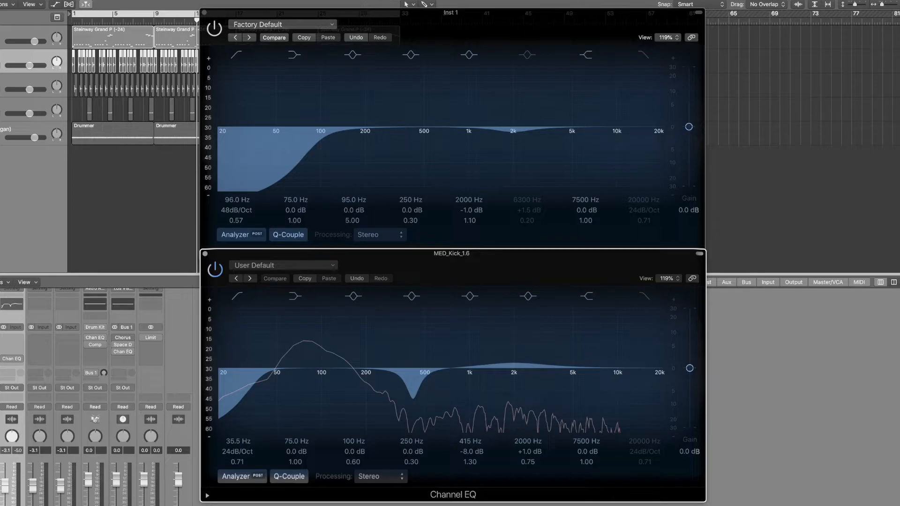
pyautogui.click(122, 223)
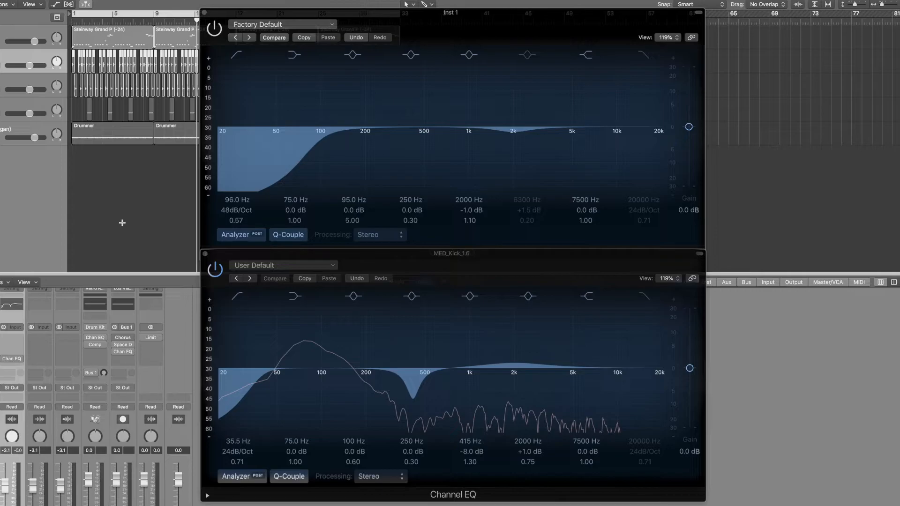
pyautogui.press('space')
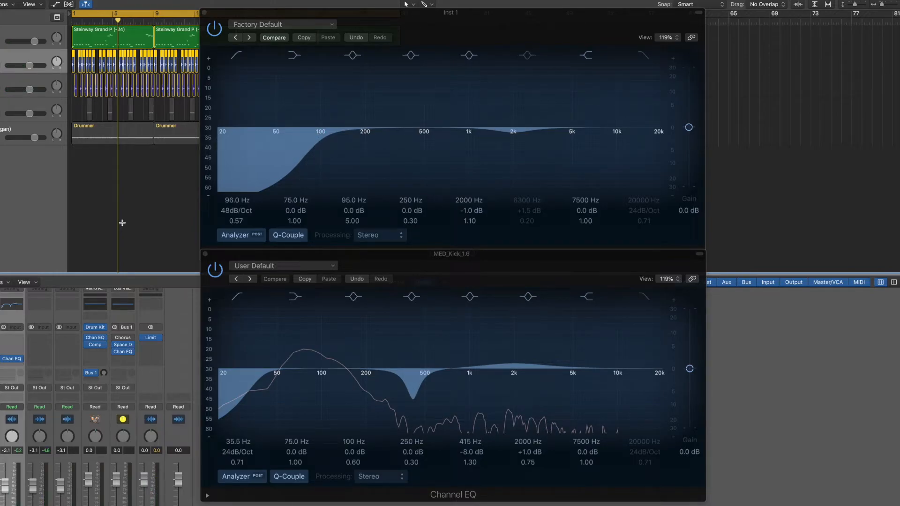
# Insert a Channel EQ on MED_Snare_2, arrange its window beside the lead and kick EQs, and run playback.
pyautogui.click(41, 303)
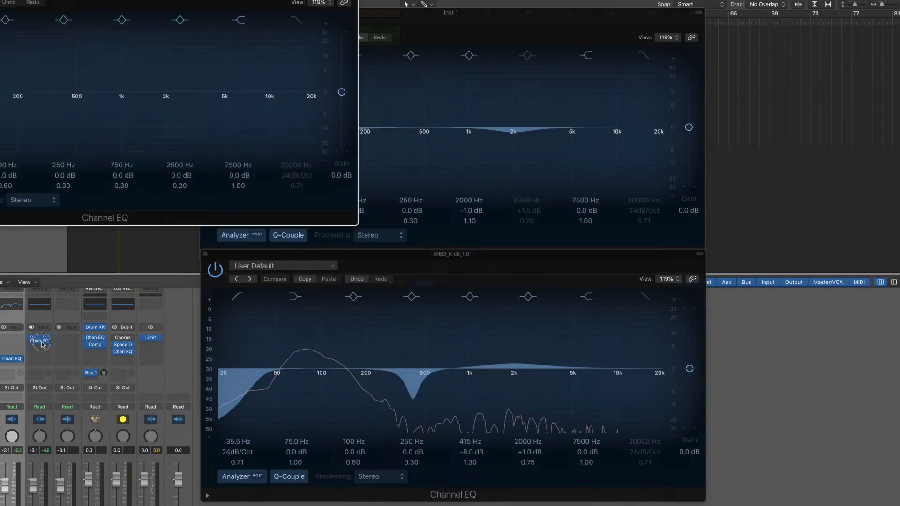
pyautogui.click(42, 342)
pyautogui.moveTo(404, 256); pyautogui.dragTo(589, 304)
pyautogui.moveTo(458, 19); pyautogui.dragTo(657, 52)
pyautogui.click(40, 359)
pyautogui.moveTo(150, 2); pyautogui.dragTo(187, 47)
pyautogui.press('space')
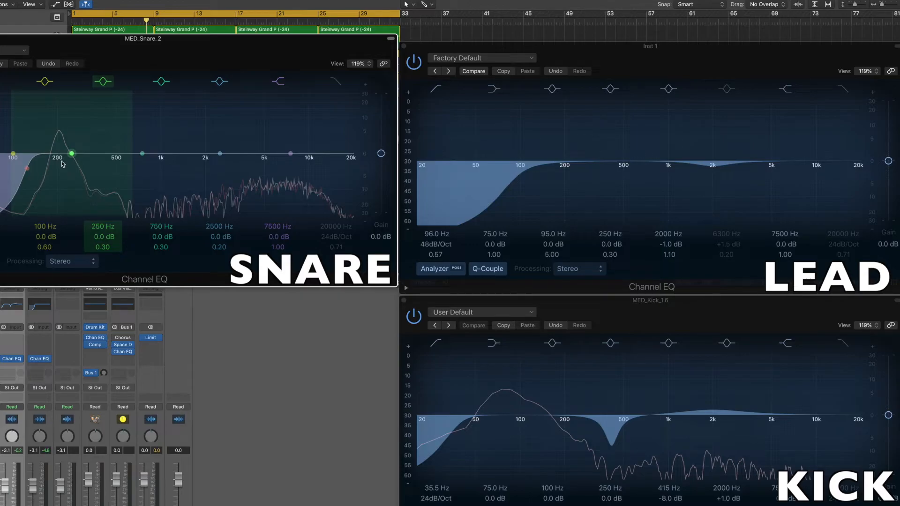
# Move the snare EQ's 250 Hz band to 205 Hz and set Inst 1's 250 Hz band to 196 Hz, -3.5 dB, Q 1.10.
pyautogui.moveTo(73, 154); pyautogui.dragTo(62, 153)
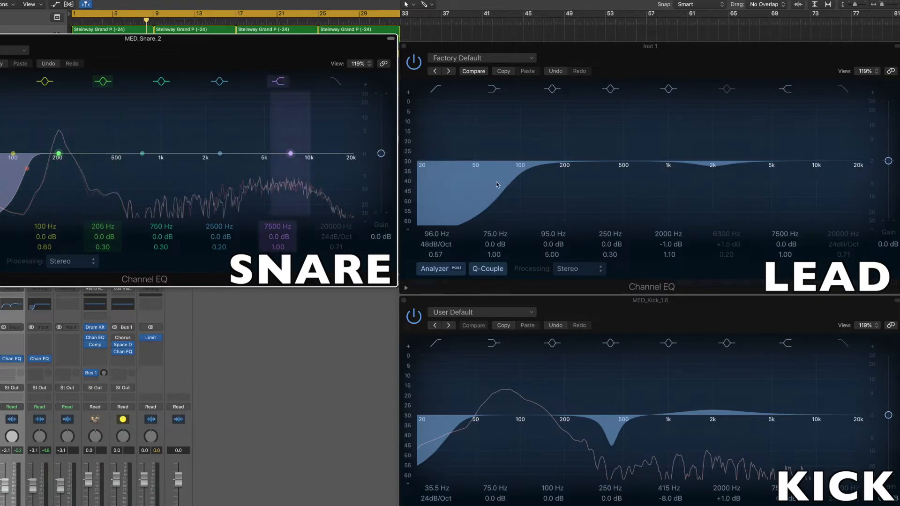
pyautogui.moveTo(580, 165); pyautogui.dragTo(566, 168)
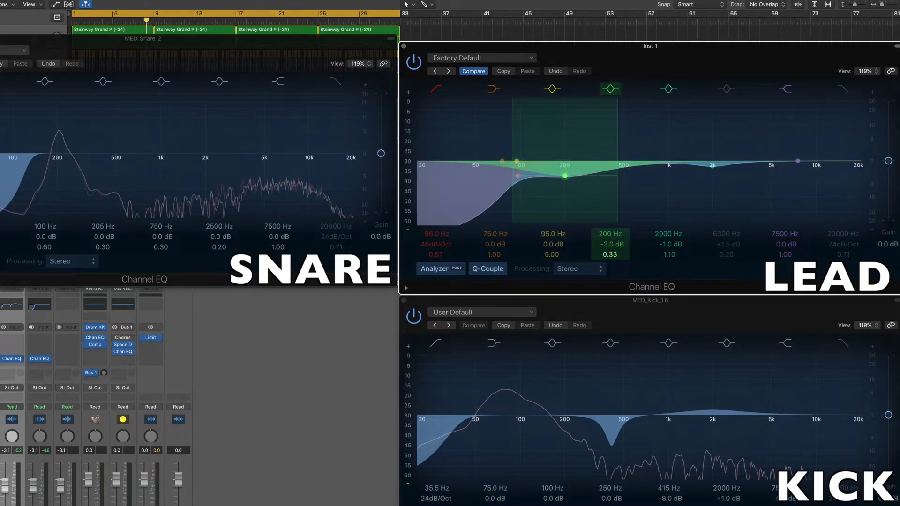
pyautogui.moveTo(611, 254); pyautogui.dragTo(610, 245)
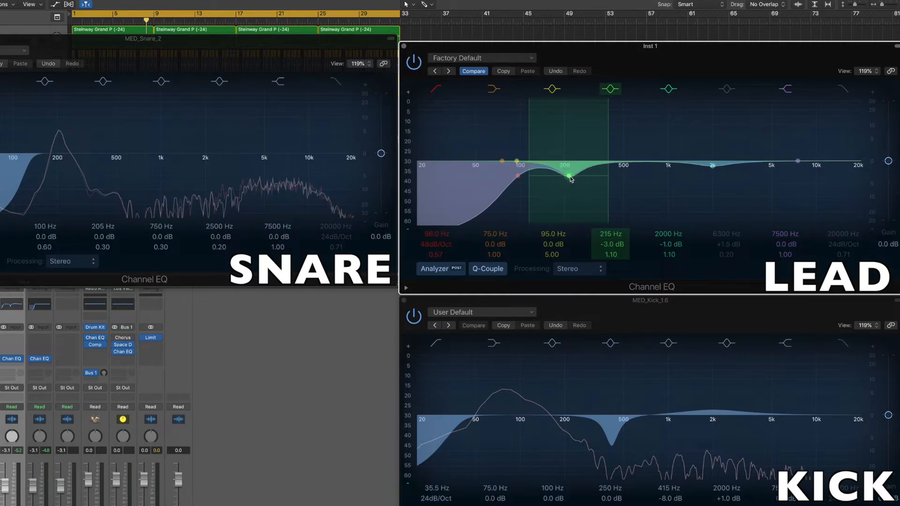
pyautogui.moveTo(571, 177); pyautogui.dragTo(570, 120)
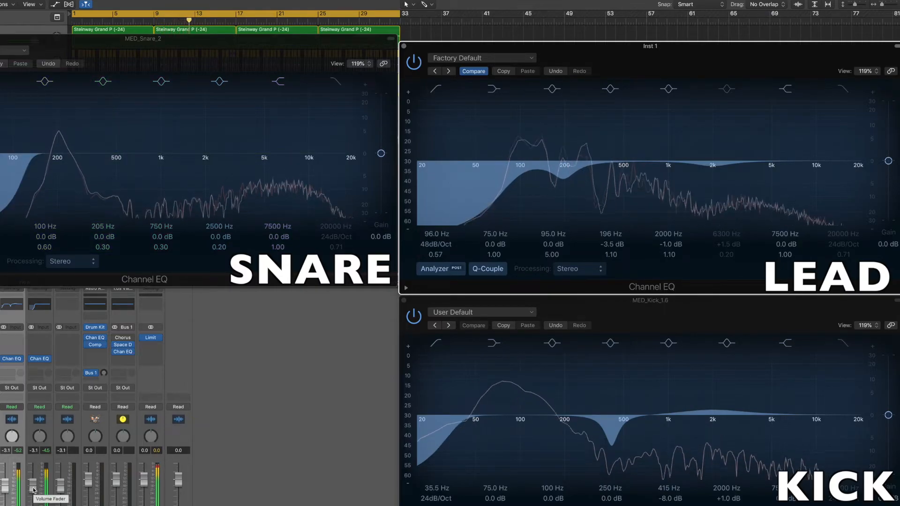
# Set the snare's volume fader to -2.0 dB, lower its EQ high shelf to -3.0 dB at 2900 Hz, and audition the mix.
pyautogui.click(29, 505)
pyautogui.moveTo(33, 485); pyautogui.dragTo(34, 486)
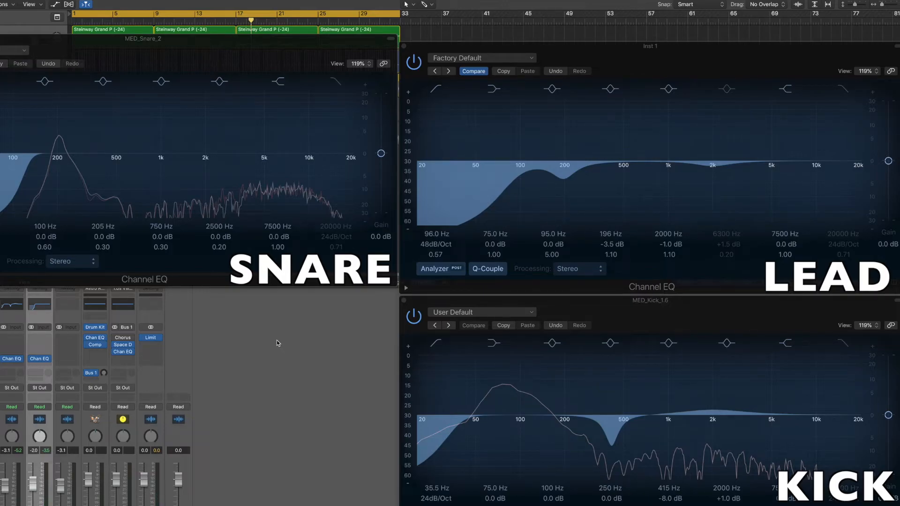
pyautogui.click(290, 154)
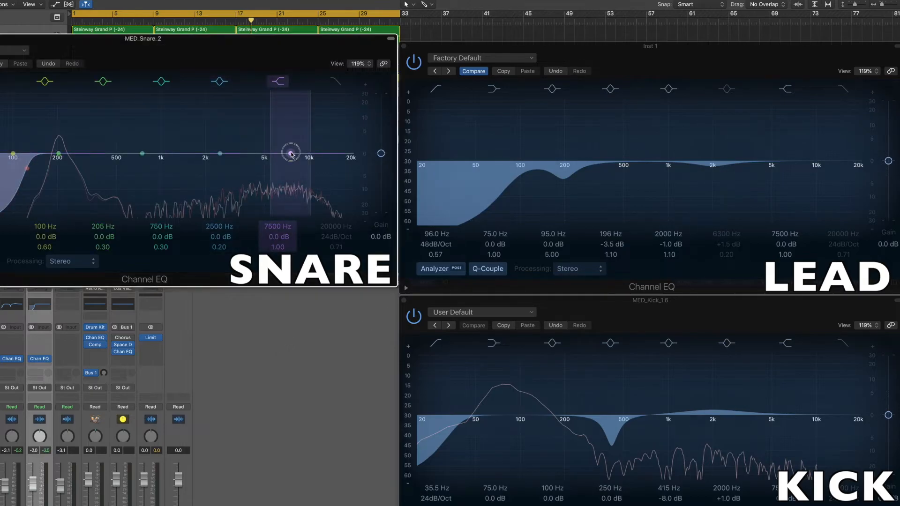
pyautogui.moveTo(290, 154); pyautogui.dragTo(225, 162)
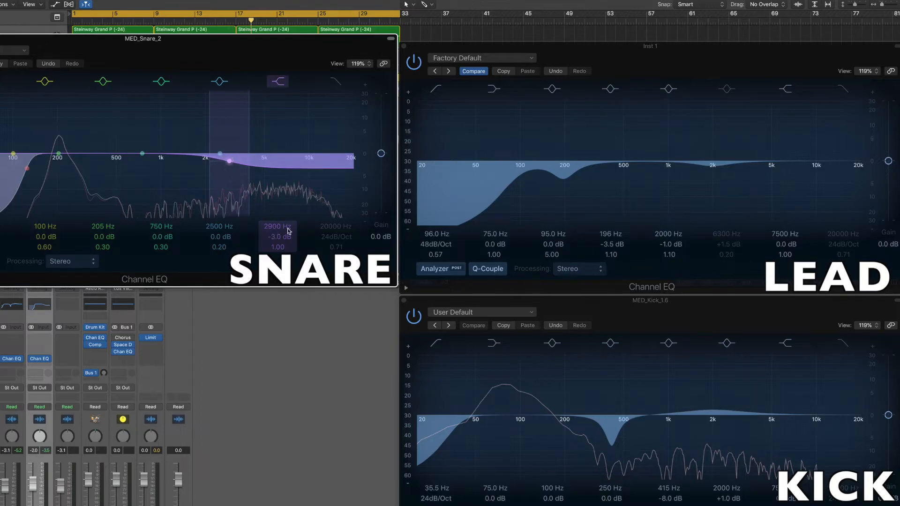
pyautogui.press('space')
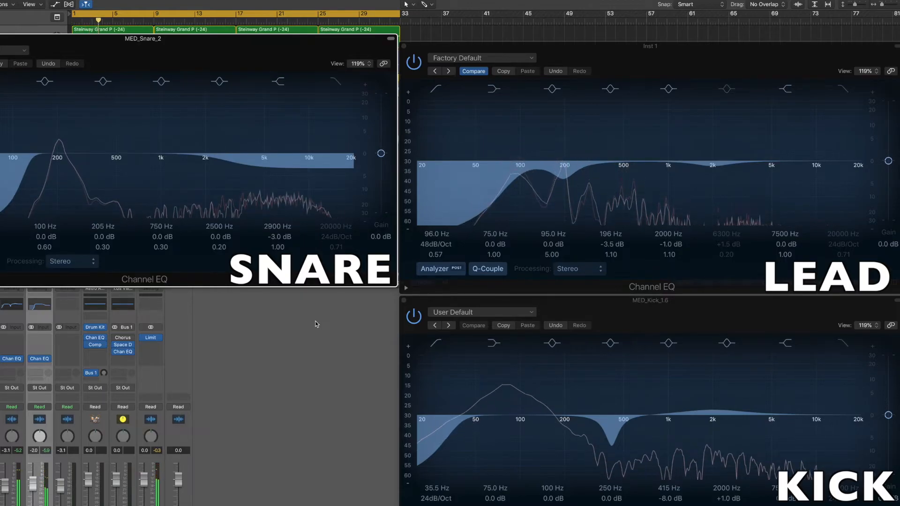
pyautogui.press('space')
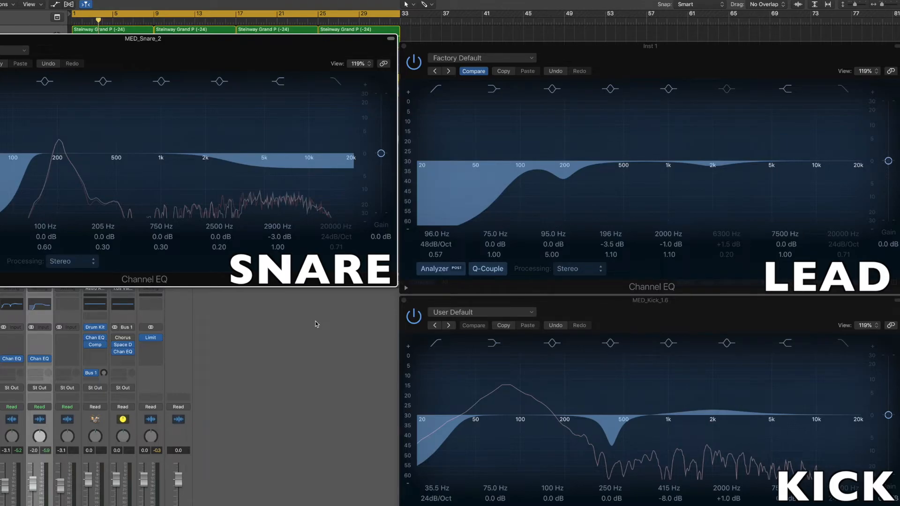
pyautogui.press('space')
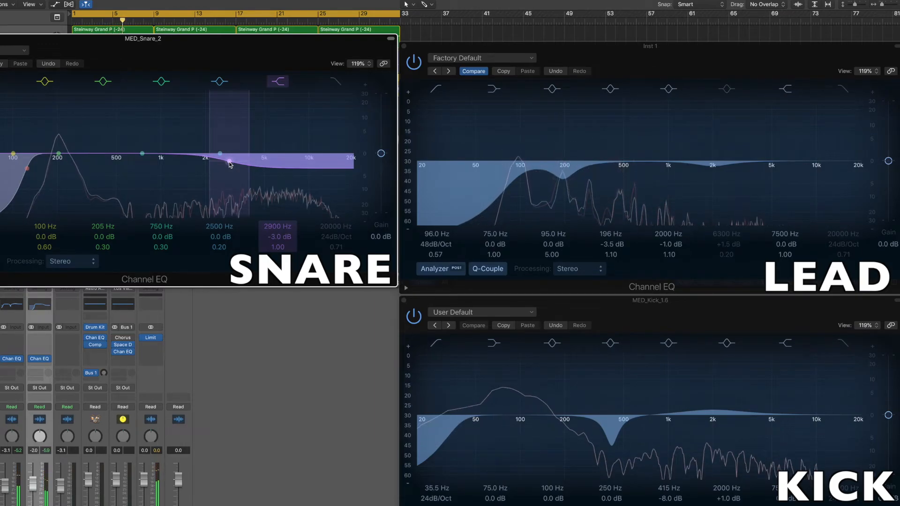
# Sweep the snare's 750 Hz bell as a +9.0 dB boost with Q 1.20 and turn it into a -5.0 dB cut at 7200 Hz.
pyautogui.moveTo(144, 156); pyautogui.dragTo(175, 122)
pyautogui.click(163, 249)
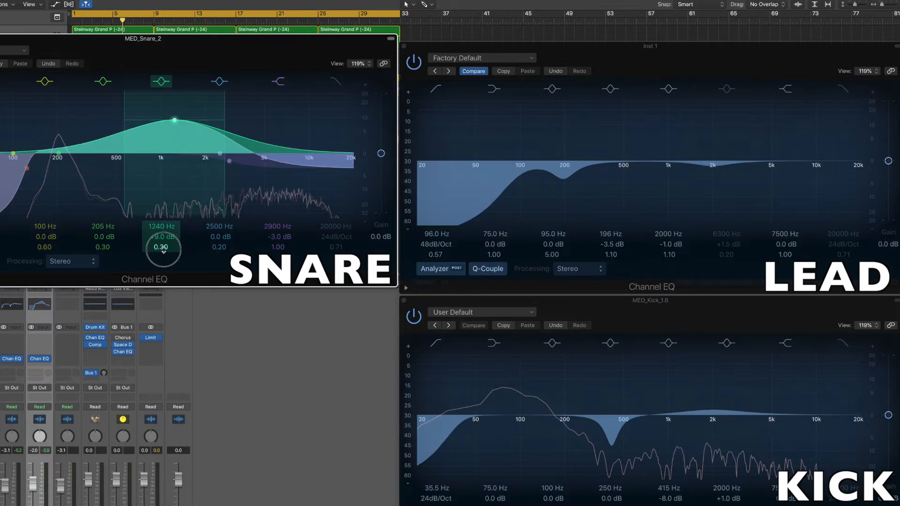
pyautogui.moveTo(162, 247); pyautogui.dragTo(162, 233)
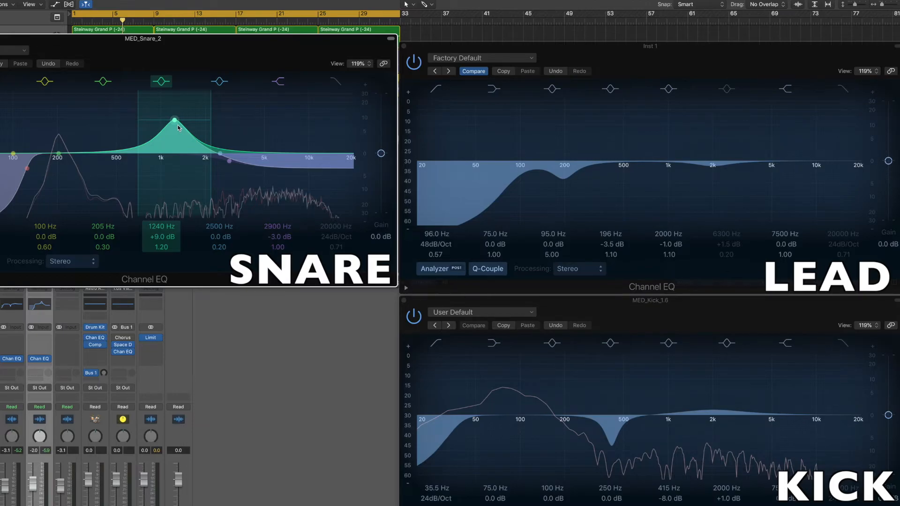
pyautogui.moveTo(176, 125); pyautogui.dragTo(296, 160)
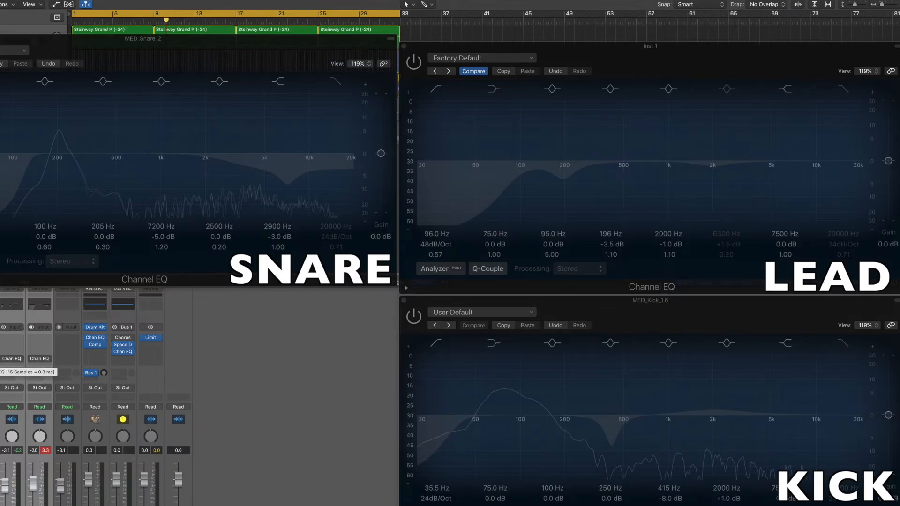
# Compare playback with all three EQs bypassed and active, and set the snare's high shelf gain to -1.5 dB.
pyautogui.press('space')
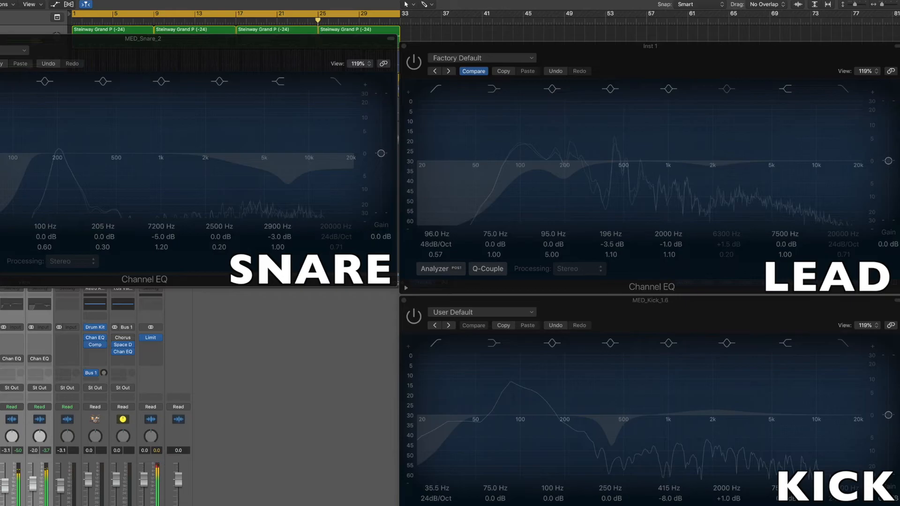
pyautogui.click(2, 358)
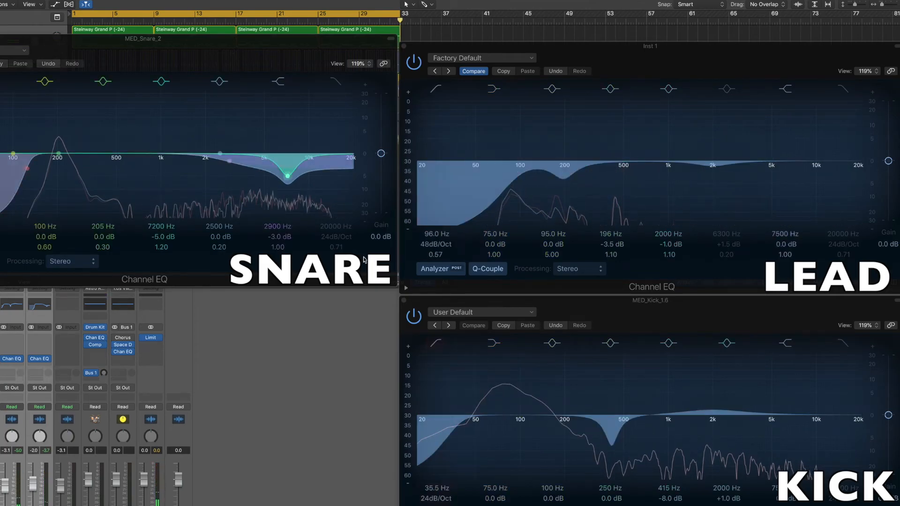
pyautogui.moveTo(229, 162); pyautogui.dragTo(230, 158)
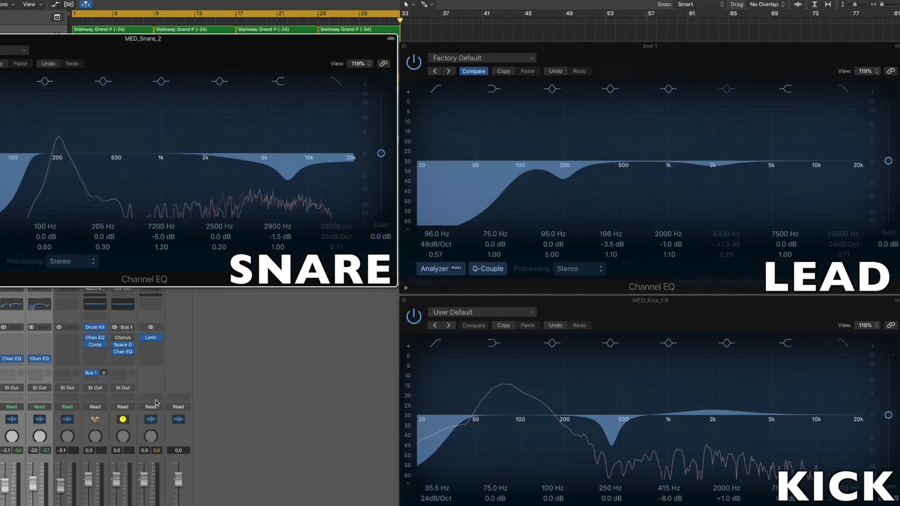
# Lower the kick, snare, hat and Drummer faders together to about -80 dB and rebalance them during playback at -13.0, -12.8, -13.8 and -10.6 dB.
pyautogui.click(39, 502)
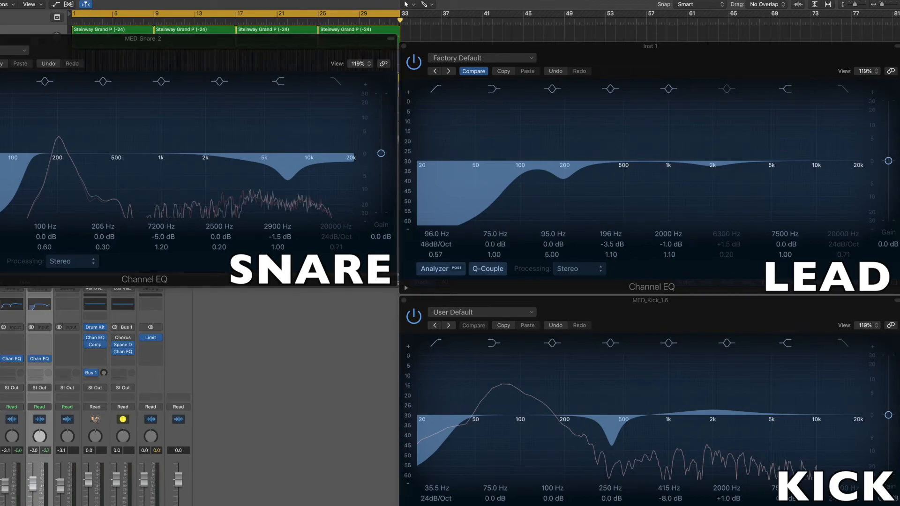
pyautogui.click(11, 502)
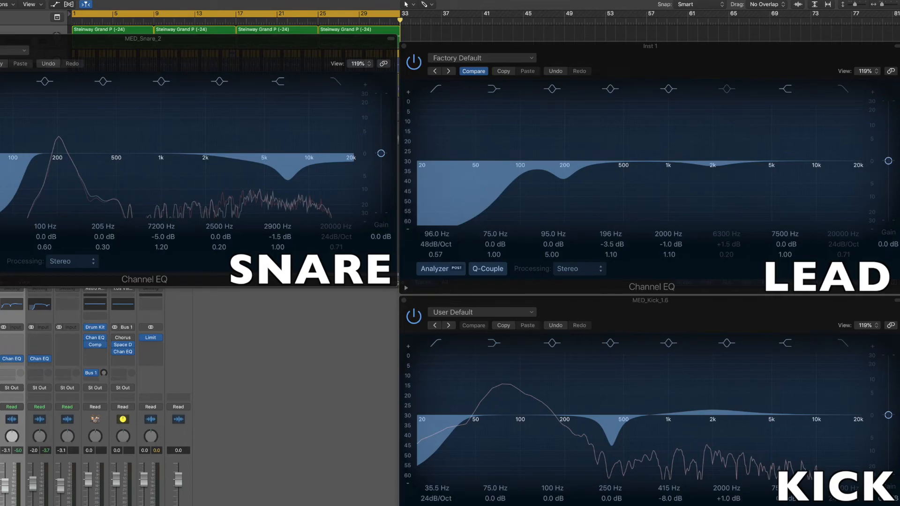
pyautogui.click(95, 420)
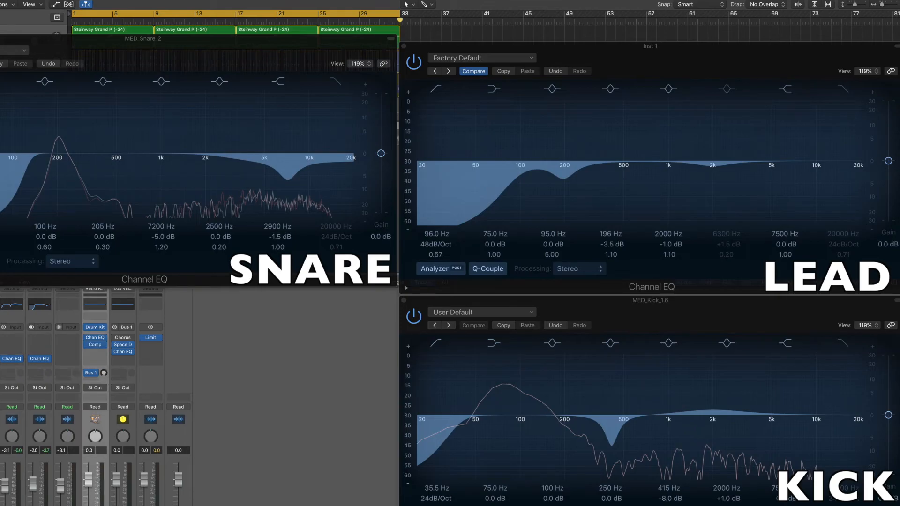
pyautogui.keyDown('shift'); pyautogui.click(12, 419); pyautogui.keyUp('shift')
pyautogui.moveTo(6, 485); pyautogui.dragTo(5, 505)
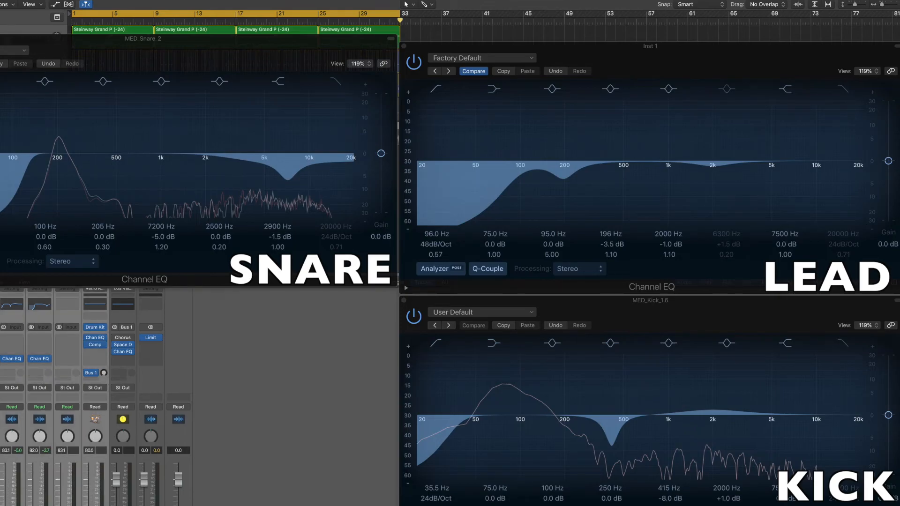
pyautogui.click(250, 502)
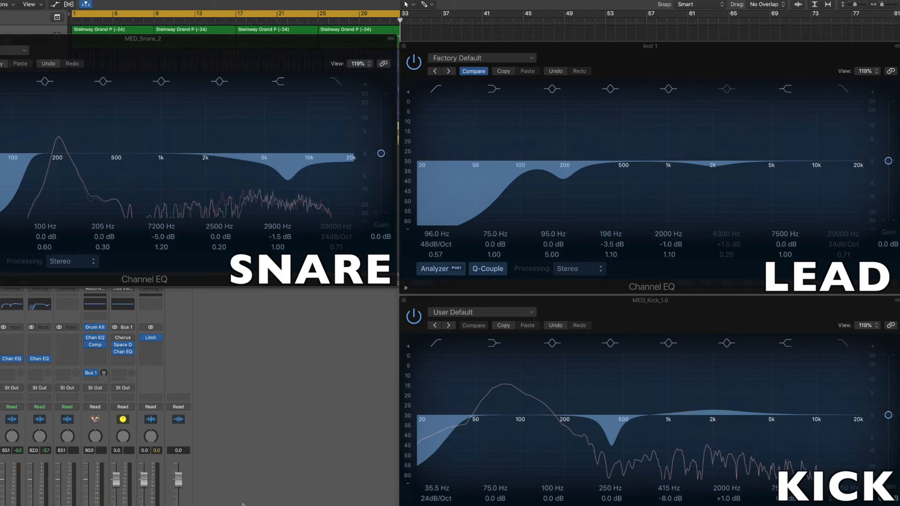
pyautogui.press('space')
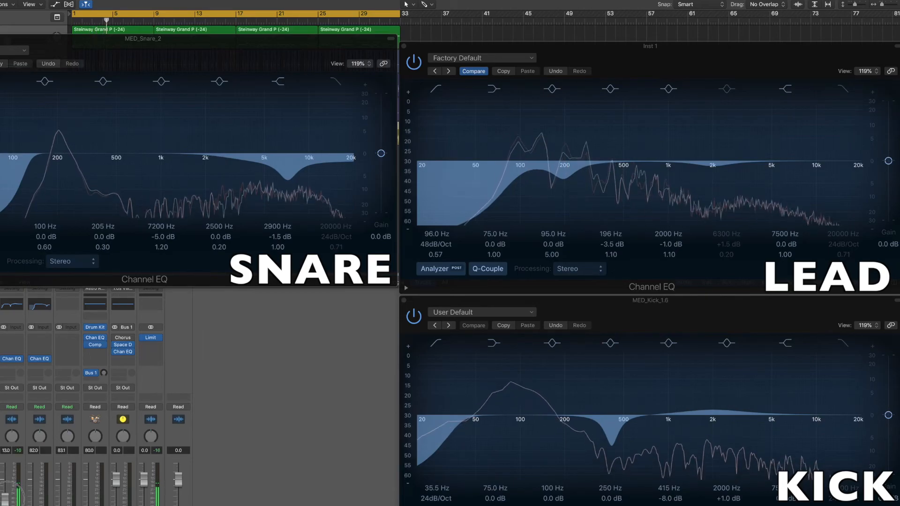
pyautogui.moveTo(34, 505); pyautogui.dragTo(89, 474)
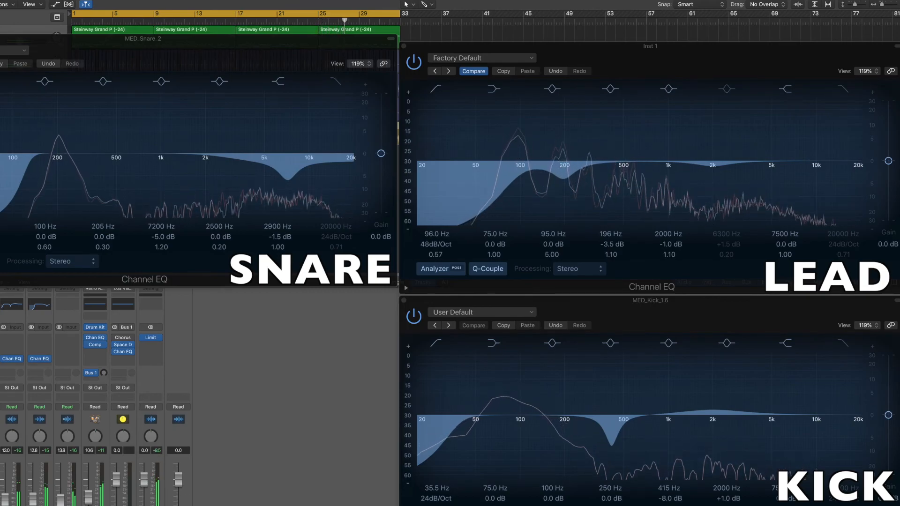
# Compare playback with the lead, kick and snare EQs off and on, and set the Drummer fader to -14.0 dB.
pyautogui.click(39, 397)
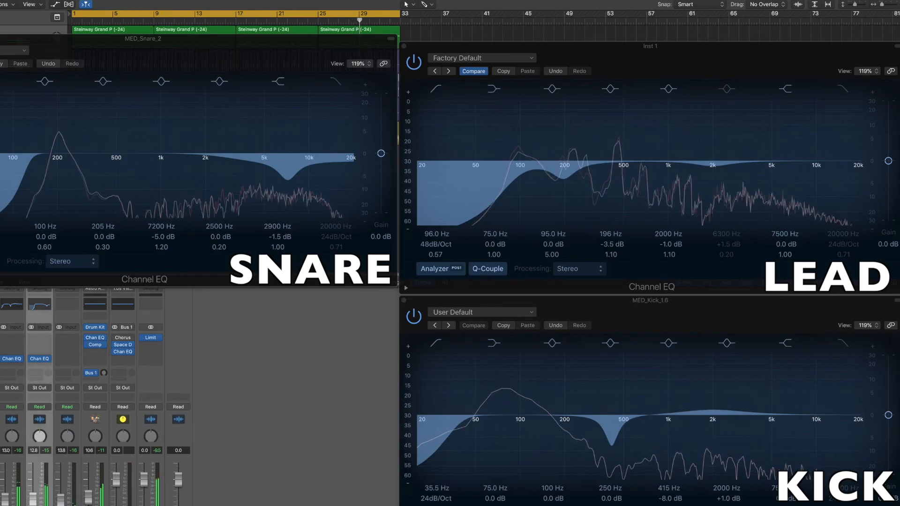
pyautogui.keyDown('shift'); pyautogui.click(12, 398); pyautogui.keyUp('shift')
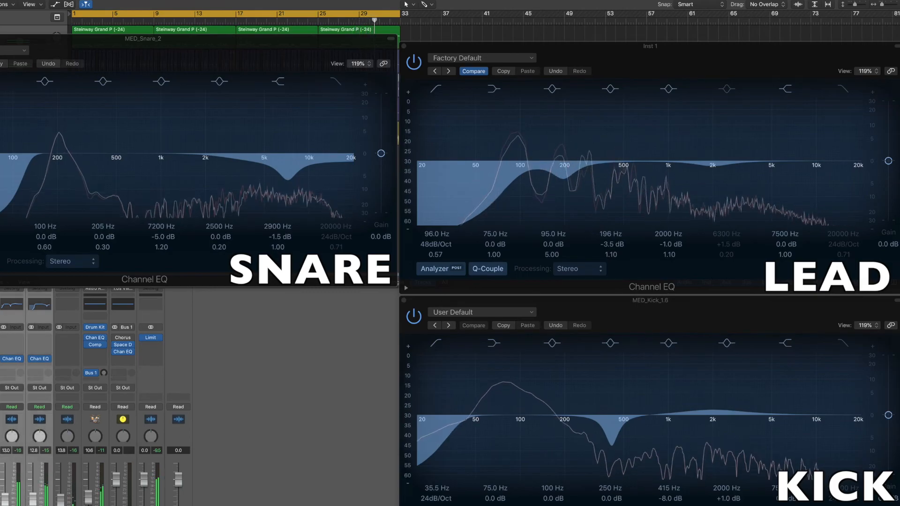
pyautogui.click(2, 358)
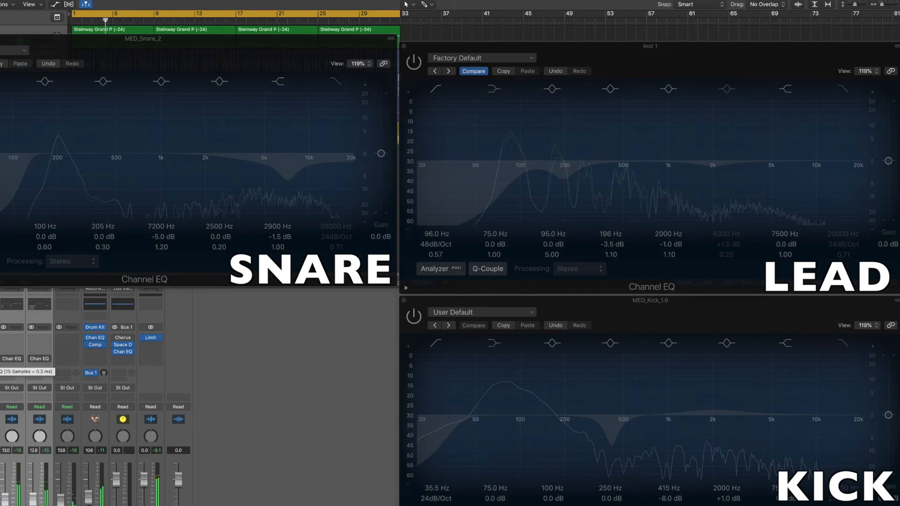
pyautogui.click(0, 359)
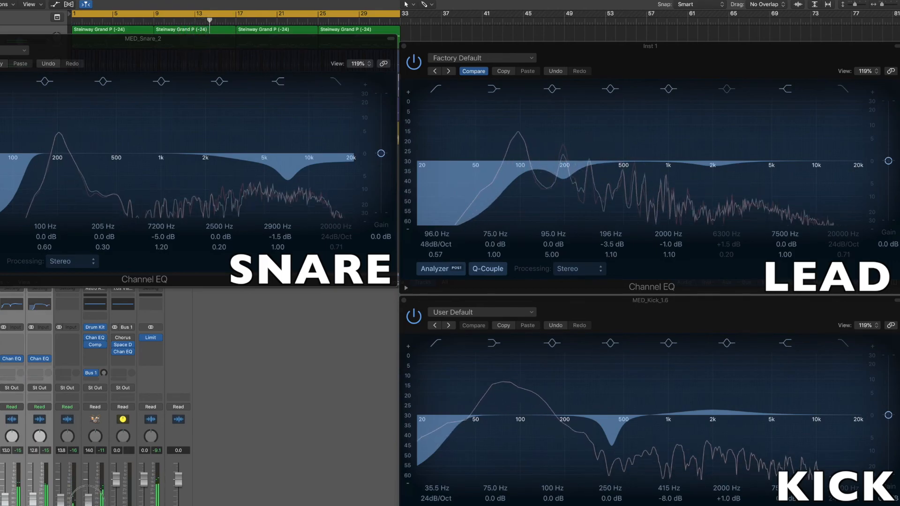
pyautogui.doubleClick(89, 505)
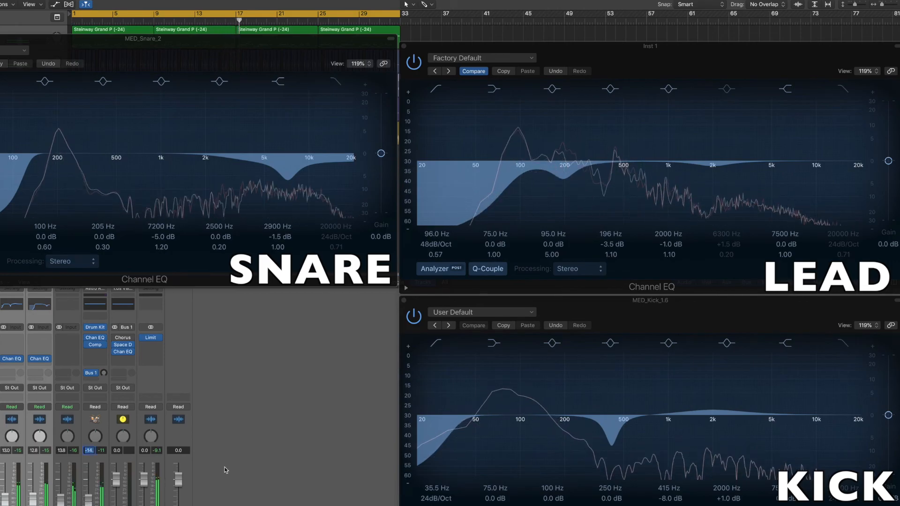
pyautogui.moveTo(86, 505); pyautogui.dragTo(87, 503)
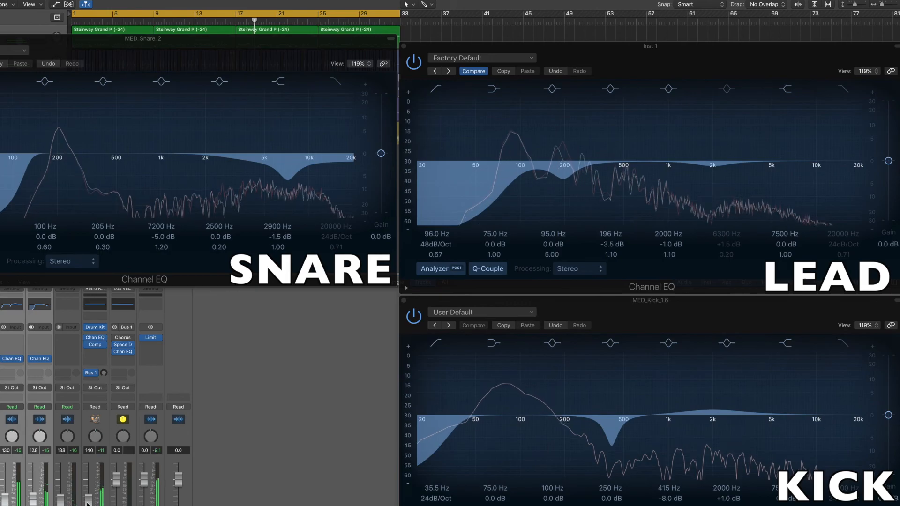